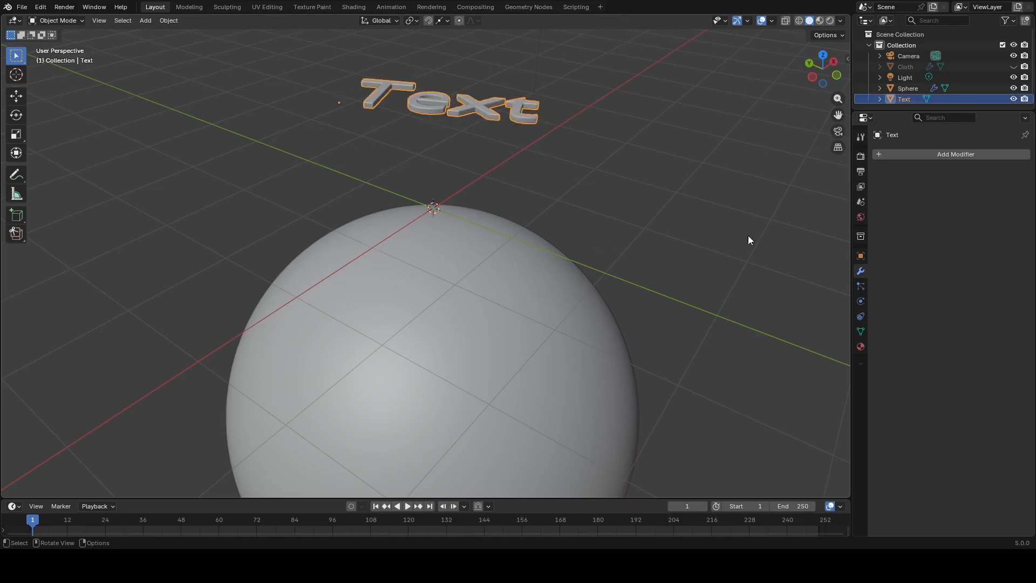
- Add a Shrinkwrap modifier to the text with the Sphere as its target
left_click(909, 155)
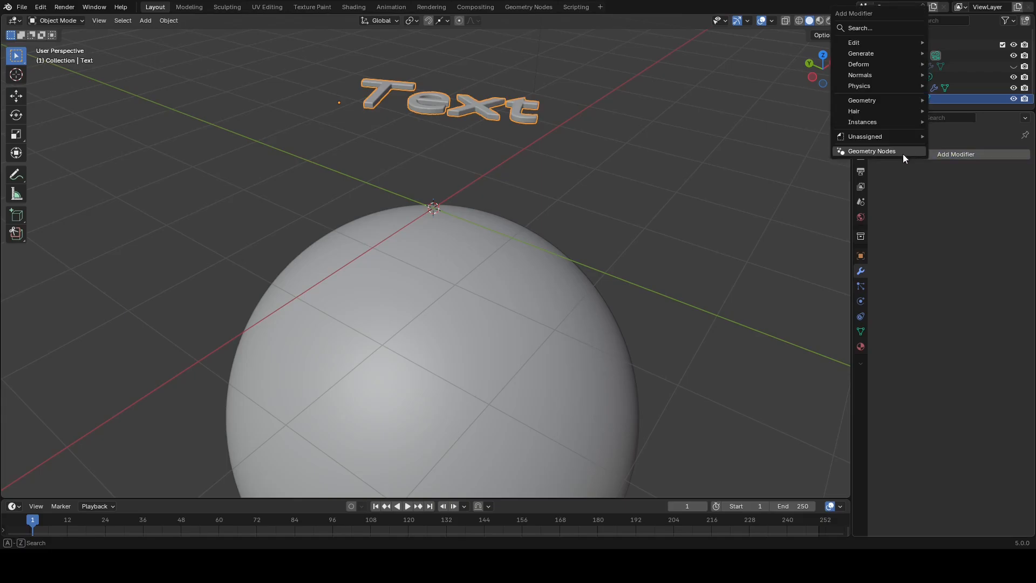
left_click(874, 27)
type("shrink")
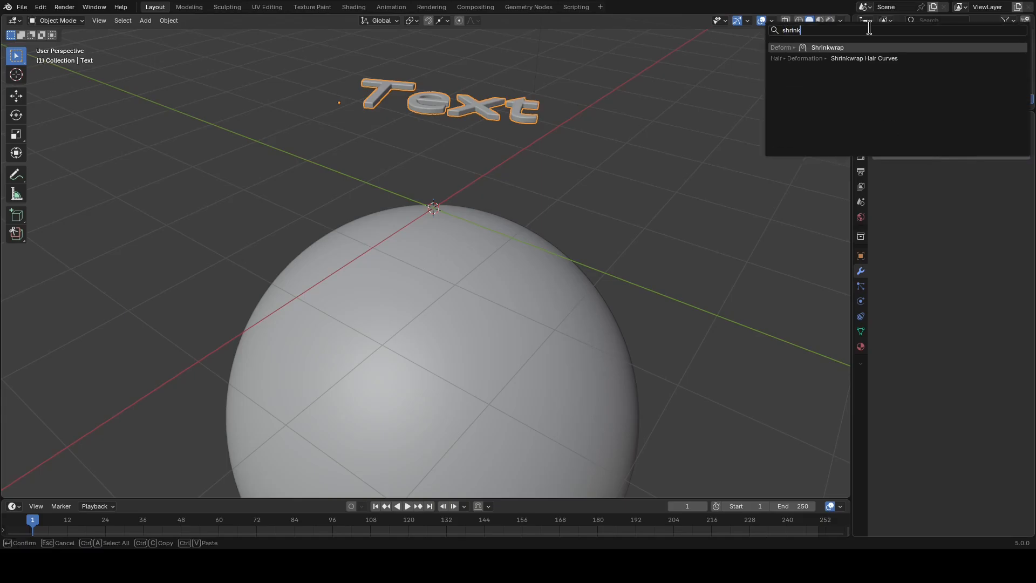
left_click(864, 48)
left_click(971, 215)
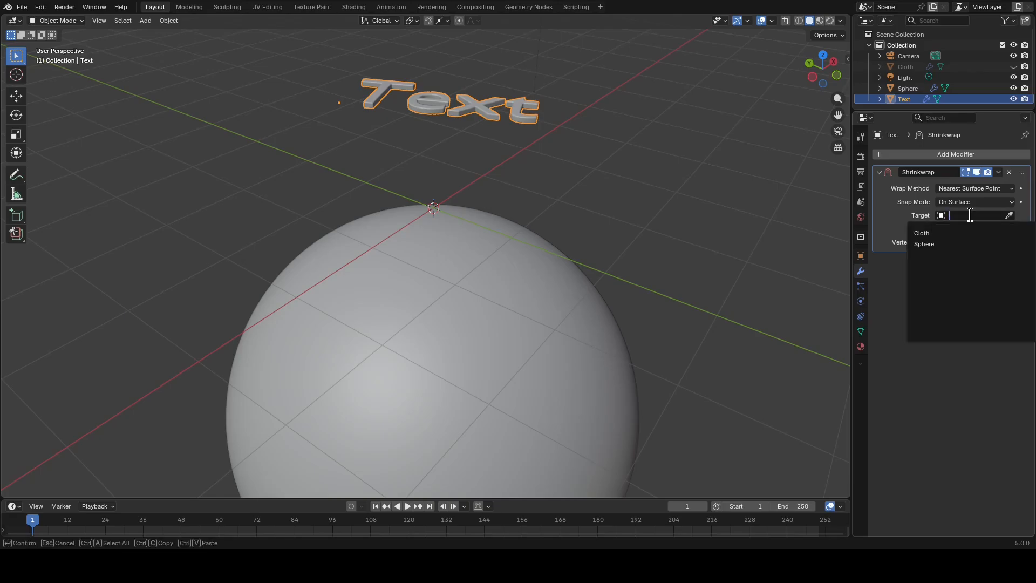
left_click(934, 244)
scroll(371, 282, "up", 5)
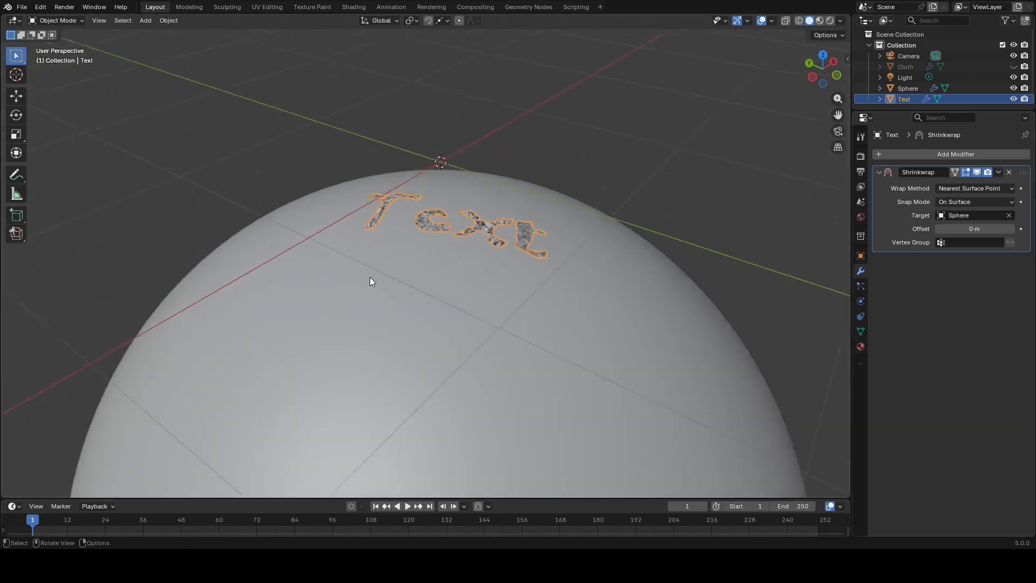
scroll(495, 180, "down", 5)
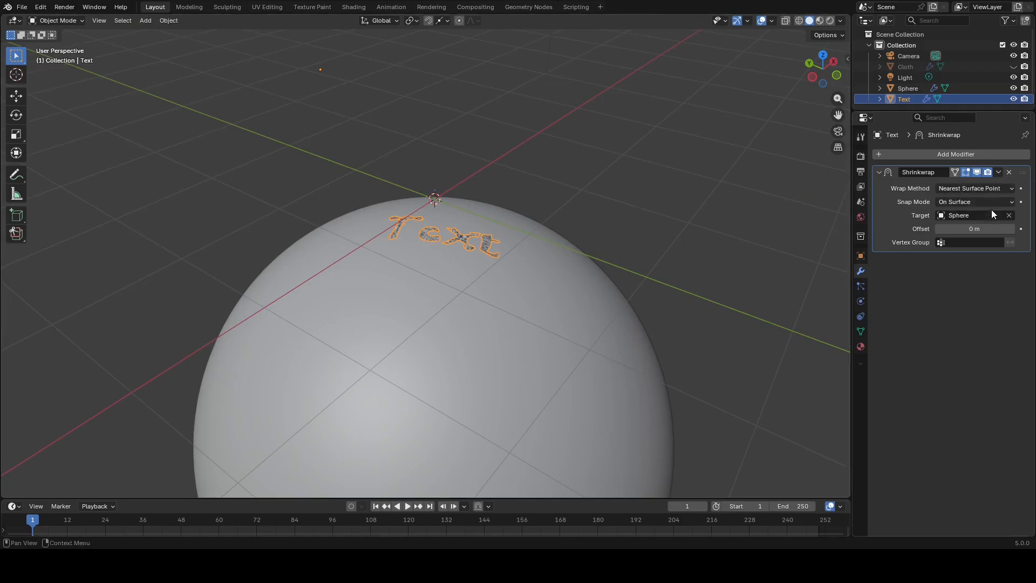
- Try the Project, Nearest Vertex and Target Normal Project wrap methods on the text and remove the Shrinkwrap modifier
left_click(975, 189)
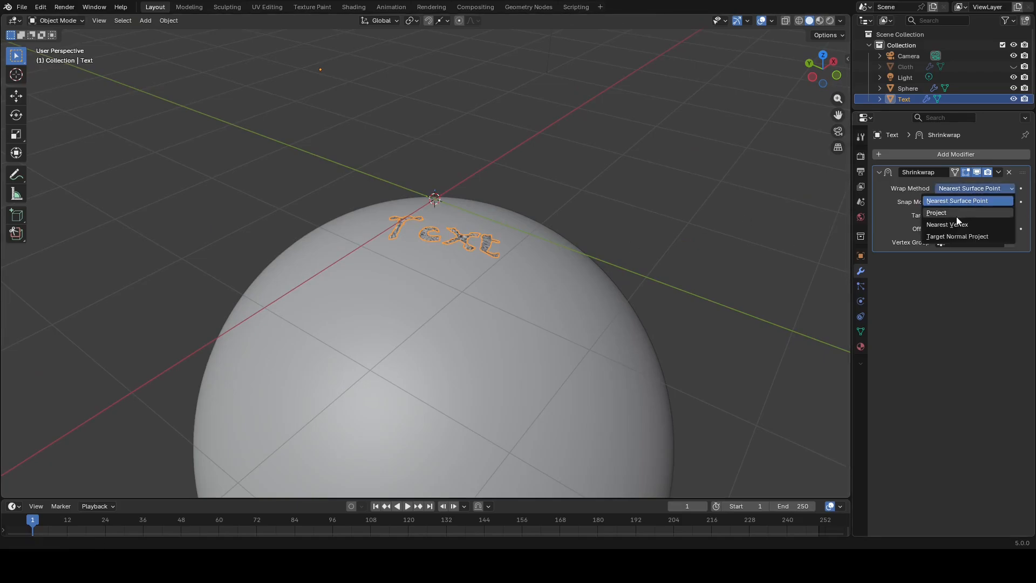
left_click(956, 216)
left_click(957, 189)
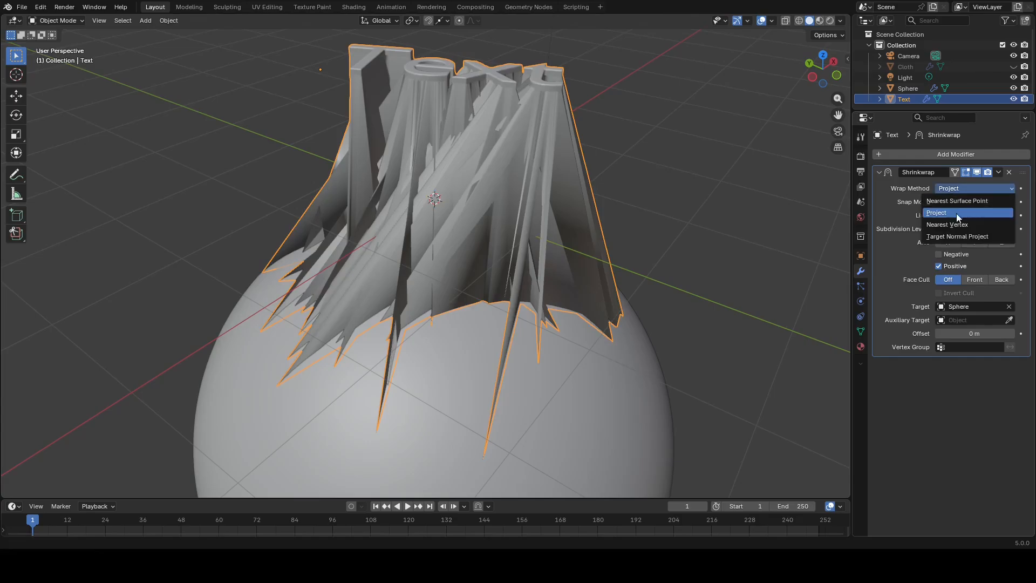
left_click(952, 225)
left_click(950, 189)
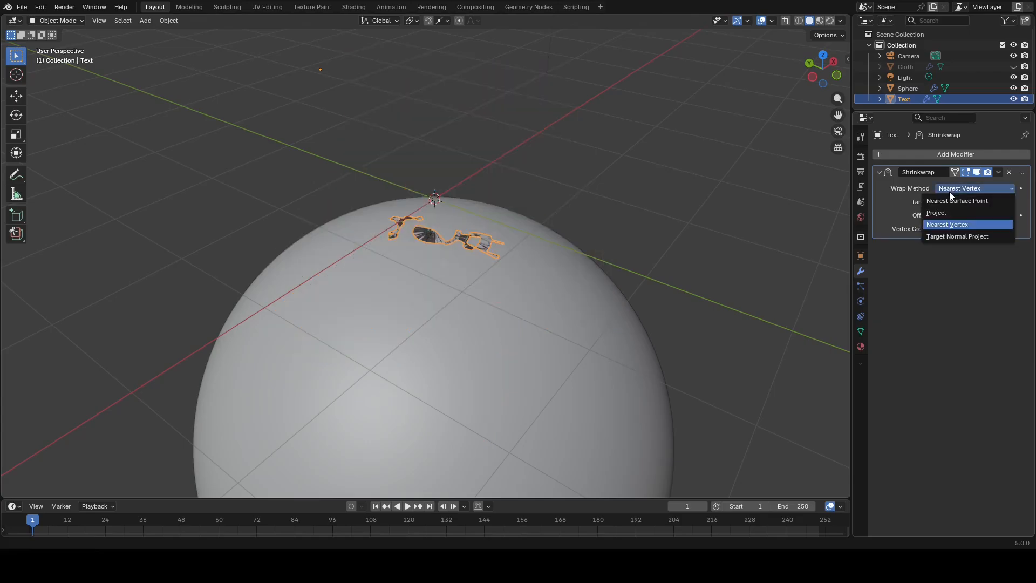
left_click(950, 237)
scroll(466, 238, "up", 4)
middle_click_drag(465, 238, 510, 243)
left_click(1009, 173)
scroll(604, 225, "down", 5)
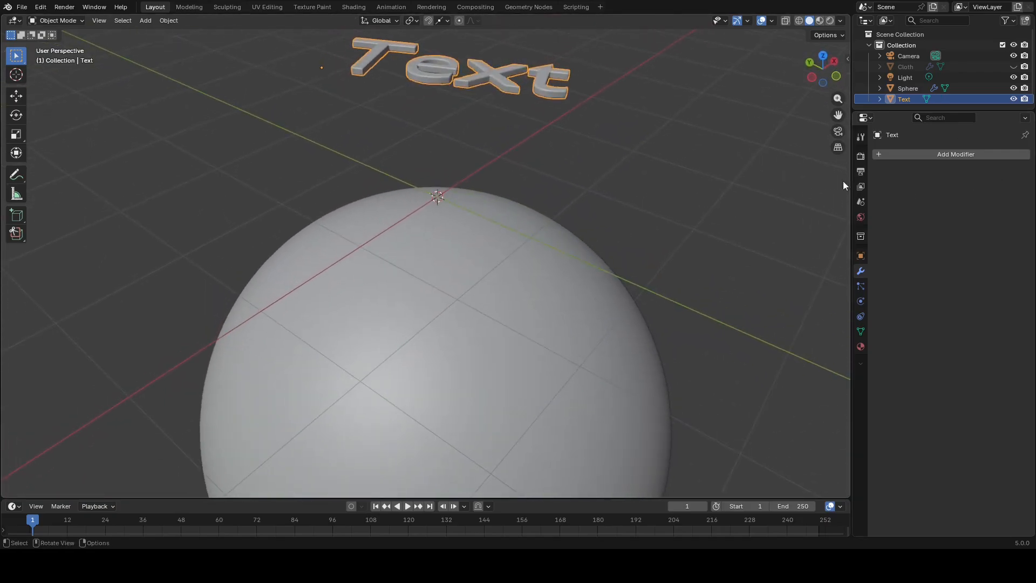
- Add a Geometry Nodes modifier to the text using the Deform to surface modifier node group, with Sphere as its object
left_click(963, 157)
left_click(929, 284)
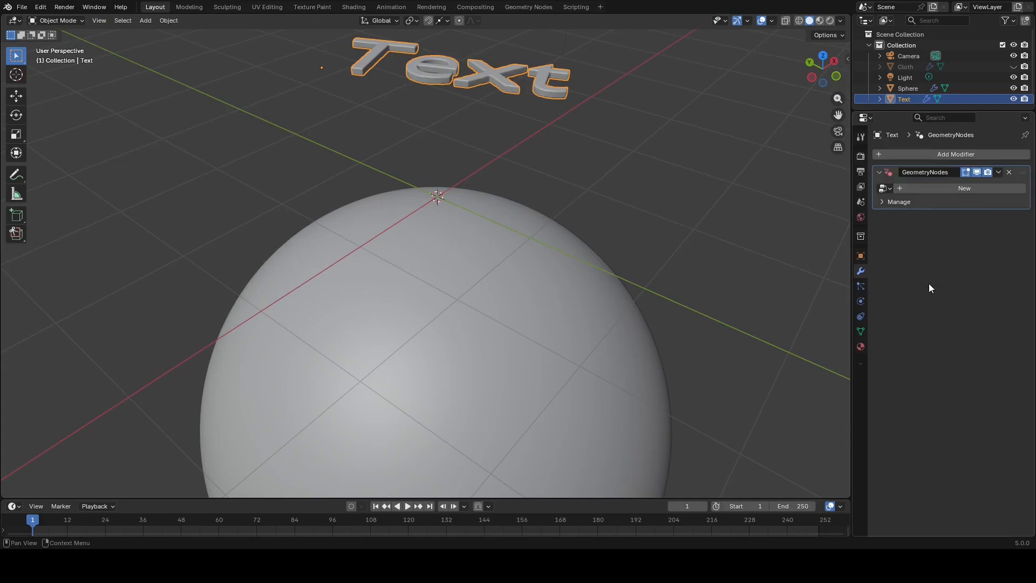
left_click(885, 189)
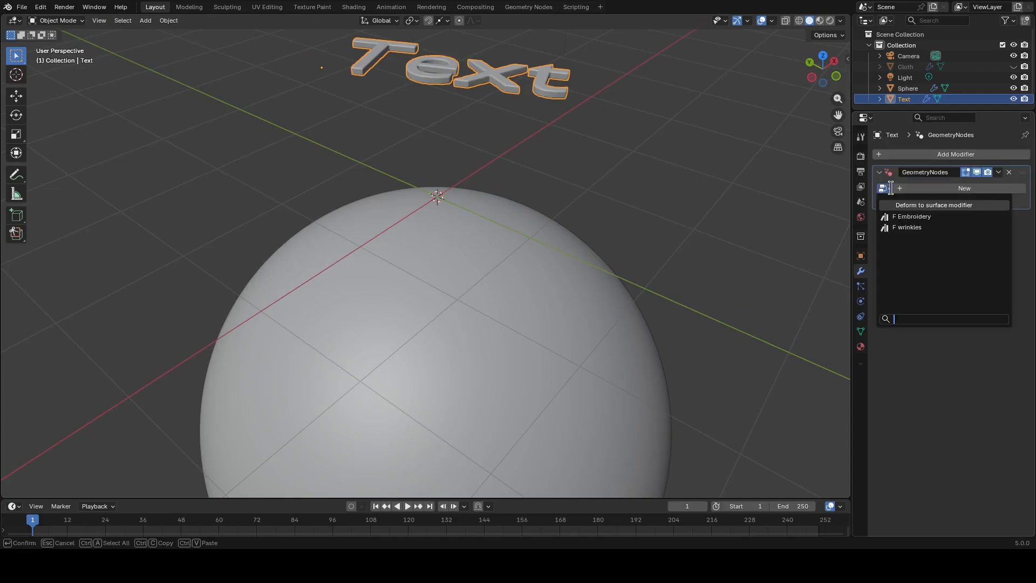
left_click(918, 210)
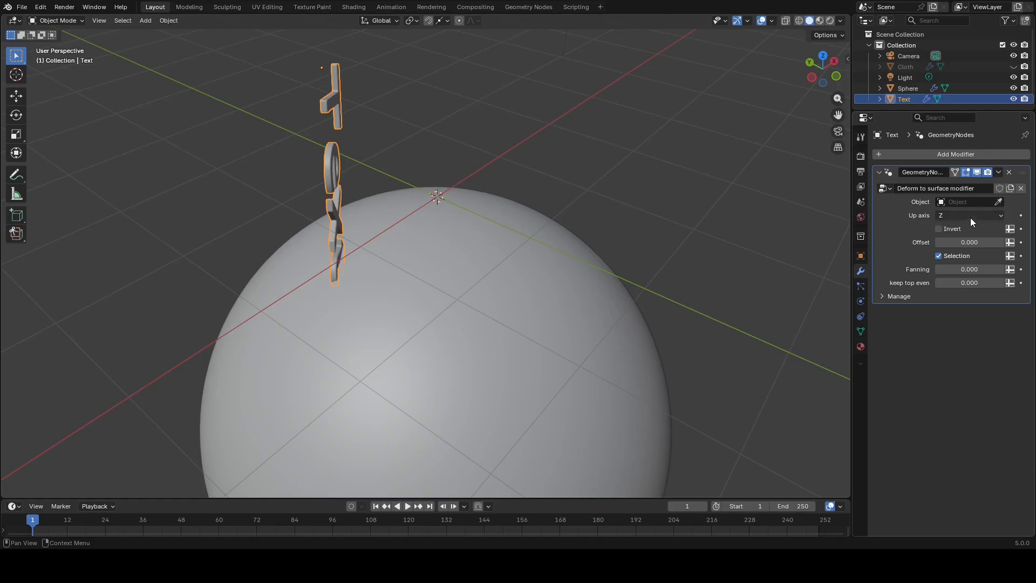
left_click(965, 202)
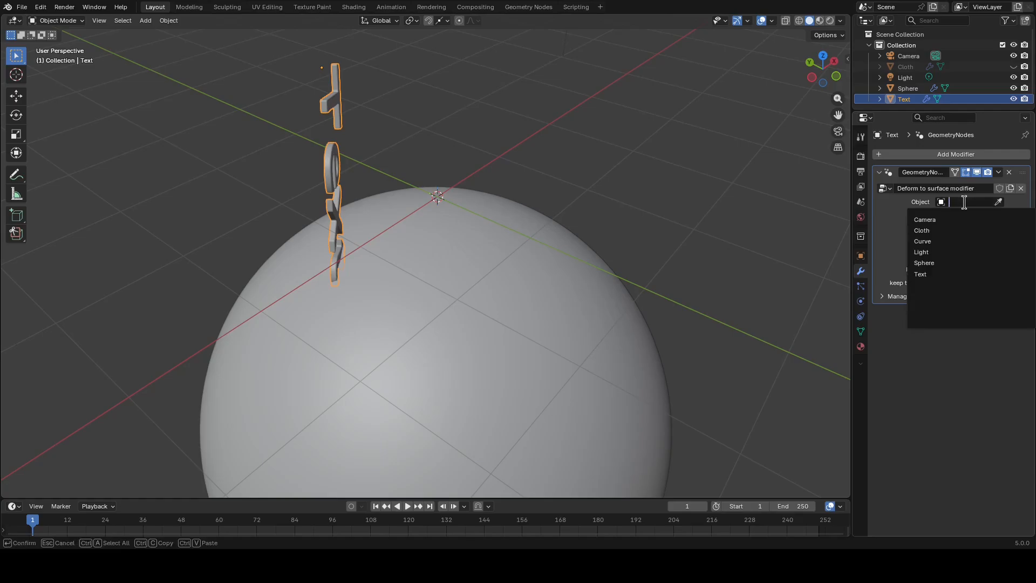
left_click(924, 263)
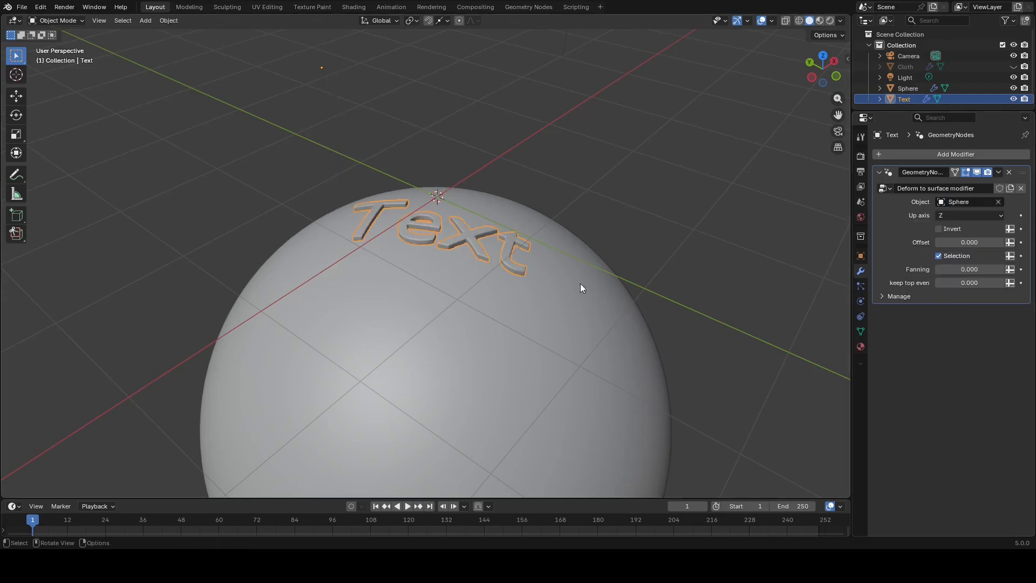
- Move the text object freely downward, closer to the sphere
scroll(540, 292, "up", 3)
middle_click_drag(493, 303, 553, 322)
scroll(565, 294, "down", 5)
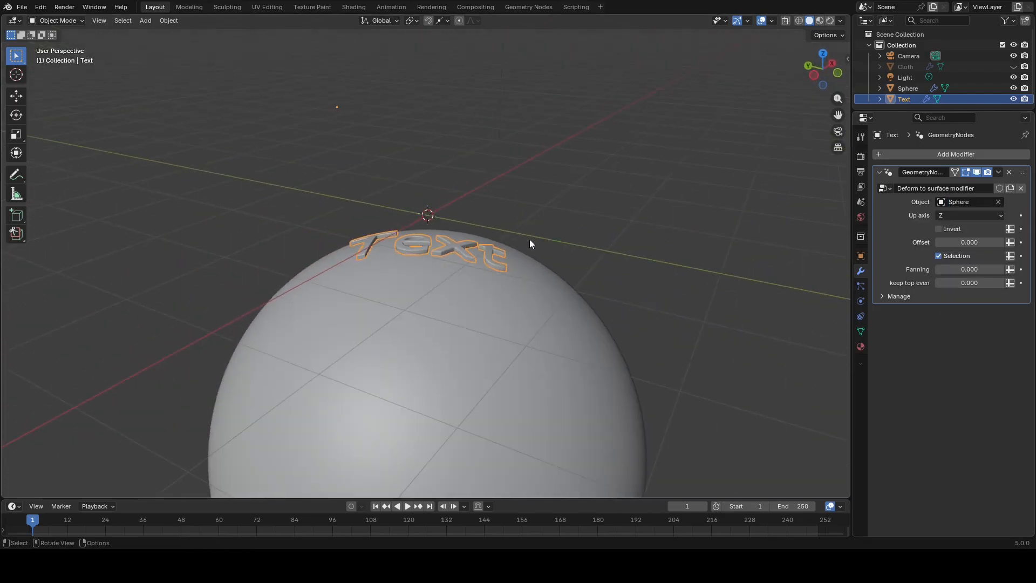
key("g")
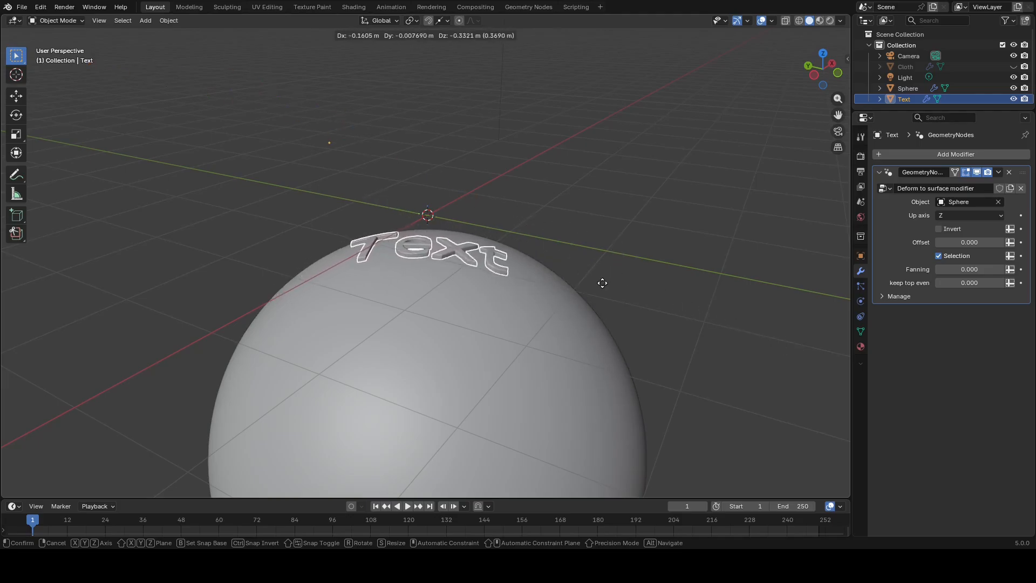
left_click(602, 312)
- Inspect the deformed text on the sphere and turn off the modifier's viewport display
scroll(633, 284, "up", 2)
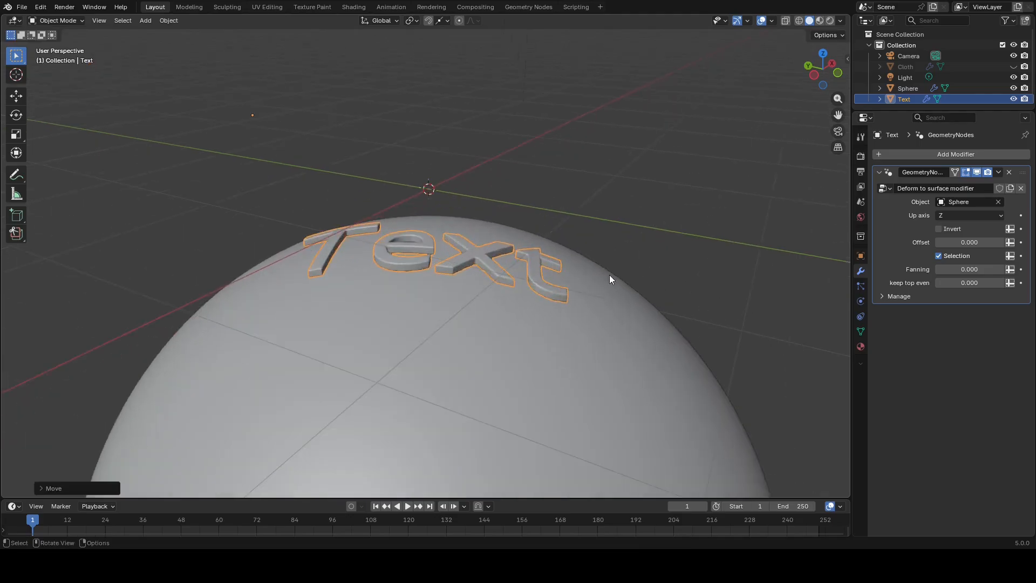
middle_click_drag(610, 277, 644, 302)
scroll(722, 301, "up", 2)
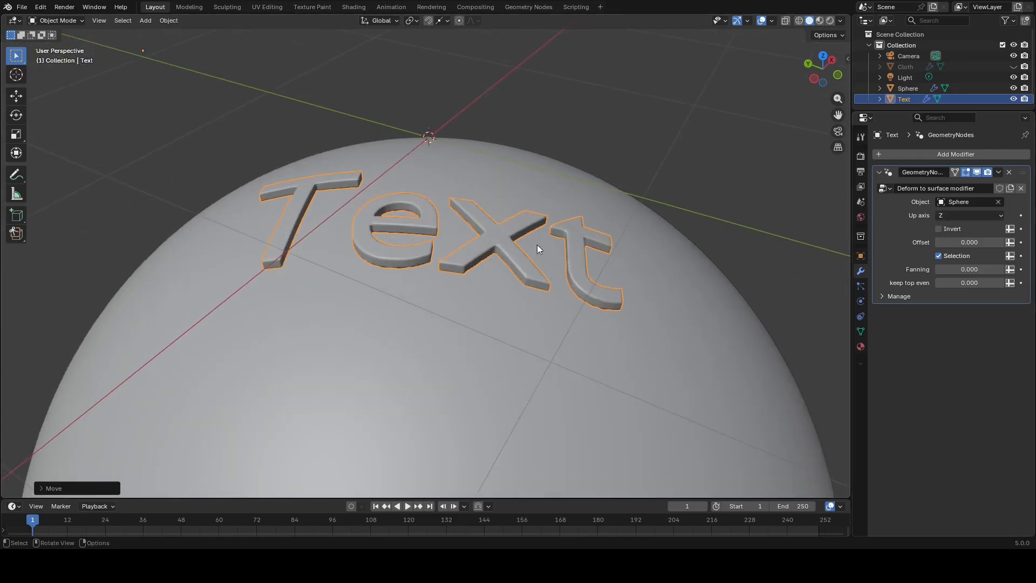
middle_click_drag(538, 245, 522, 236)
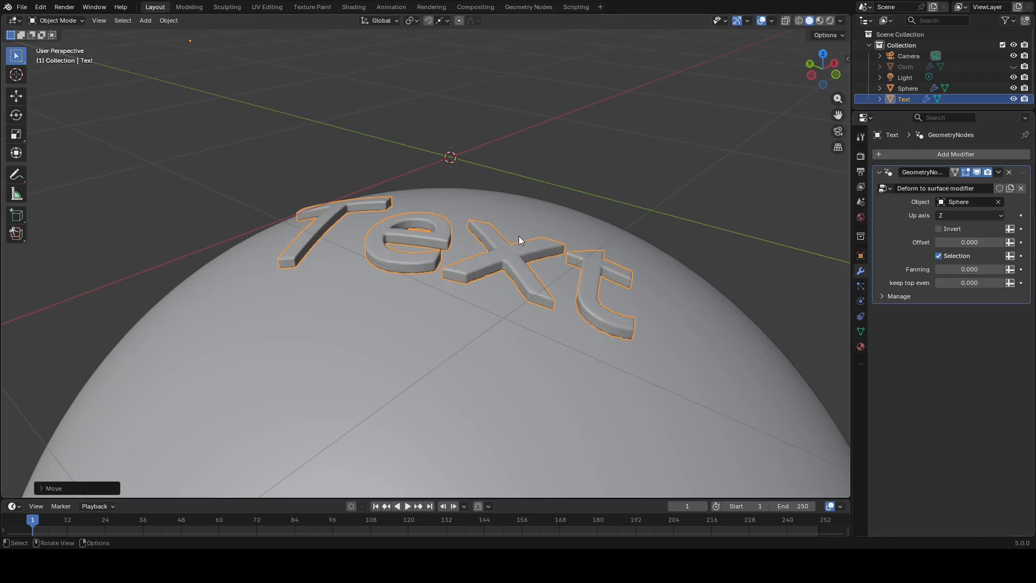
middle_click_drag(512, 253, 490, 241)
scroll(467, 205, "down", 3)
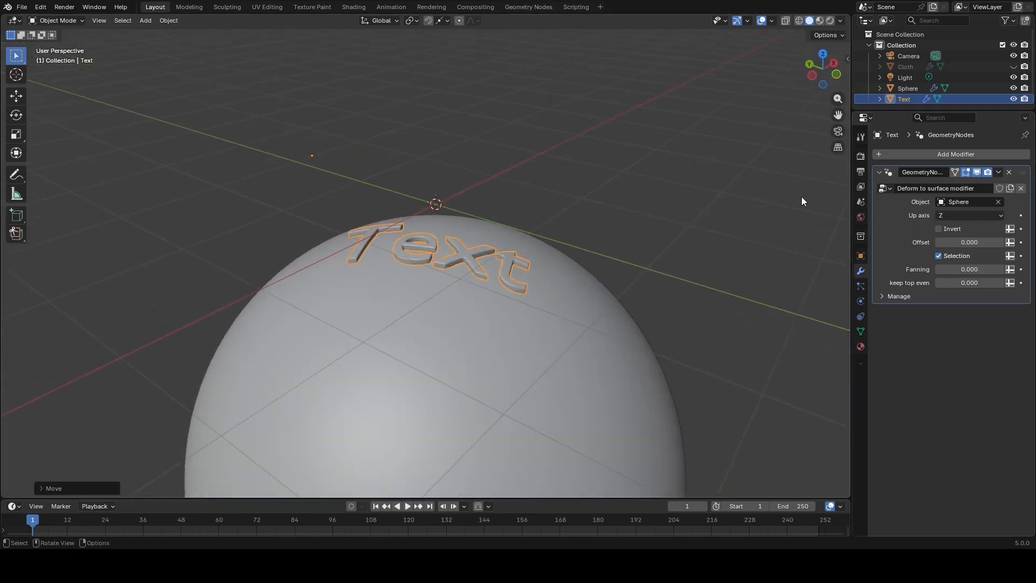
left_click(981, 172)
scroll(453, 197, "down", 3)
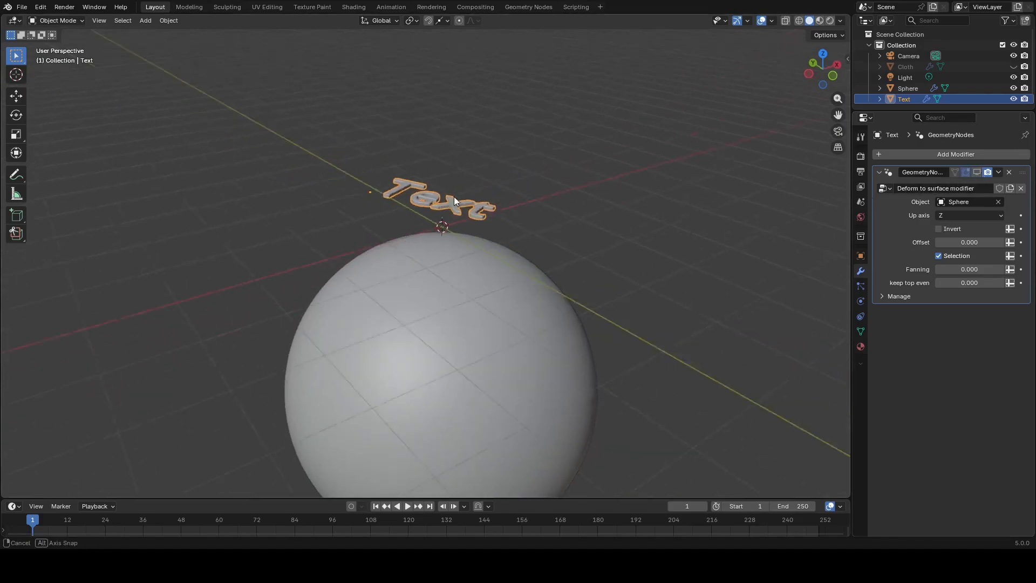
middle_click_drag(454, 197, 422, 185)
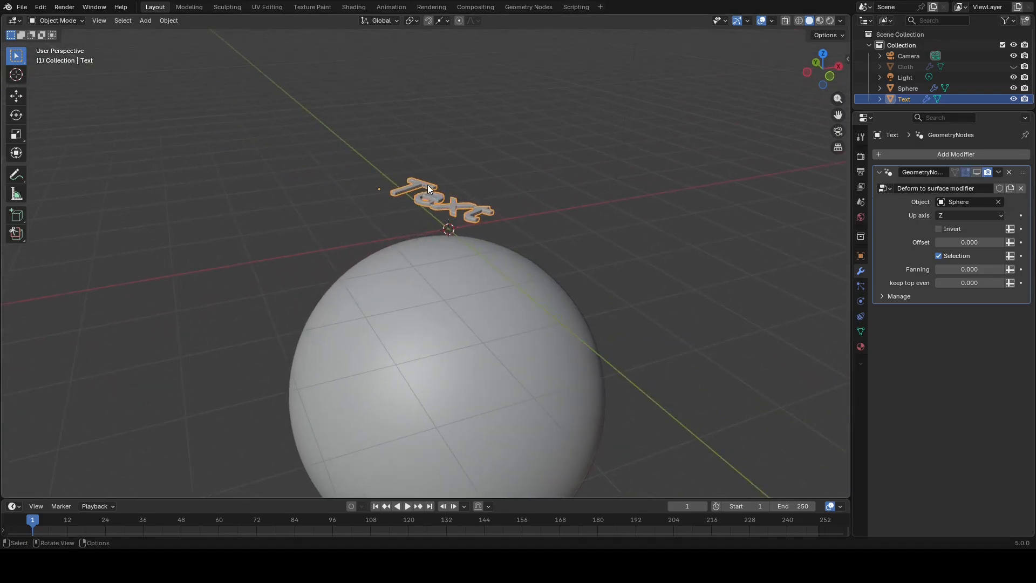
- Check the text's local Z, X and Y axes with a cancelled constrained move and re-enable the modifier's viewport display
key("Tab")
scroll(439, 191, "up", 3)
middle_click_drag(448, 198, 485, 210)
key("Tab")
key("g")
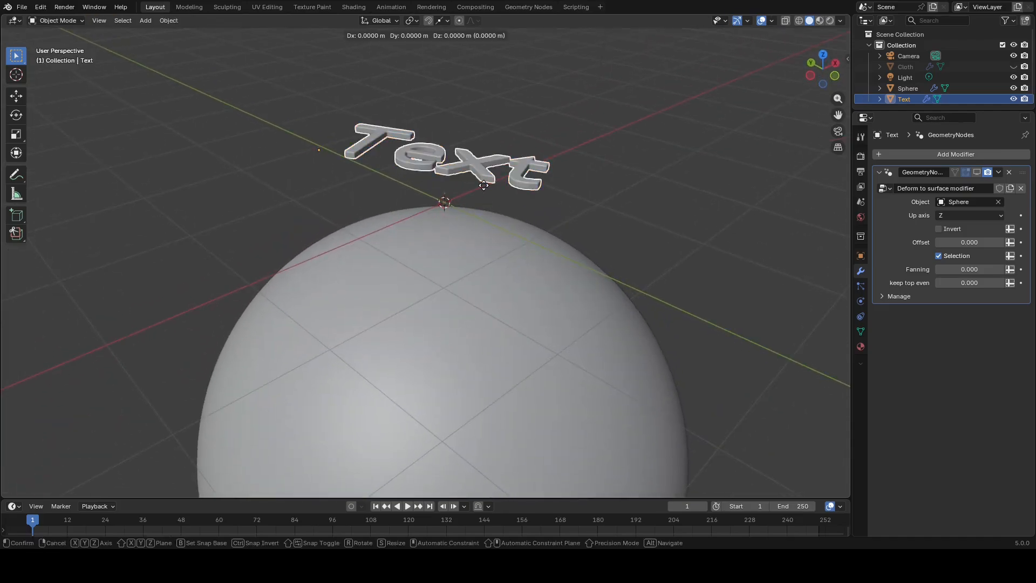
key("z")
key("z")
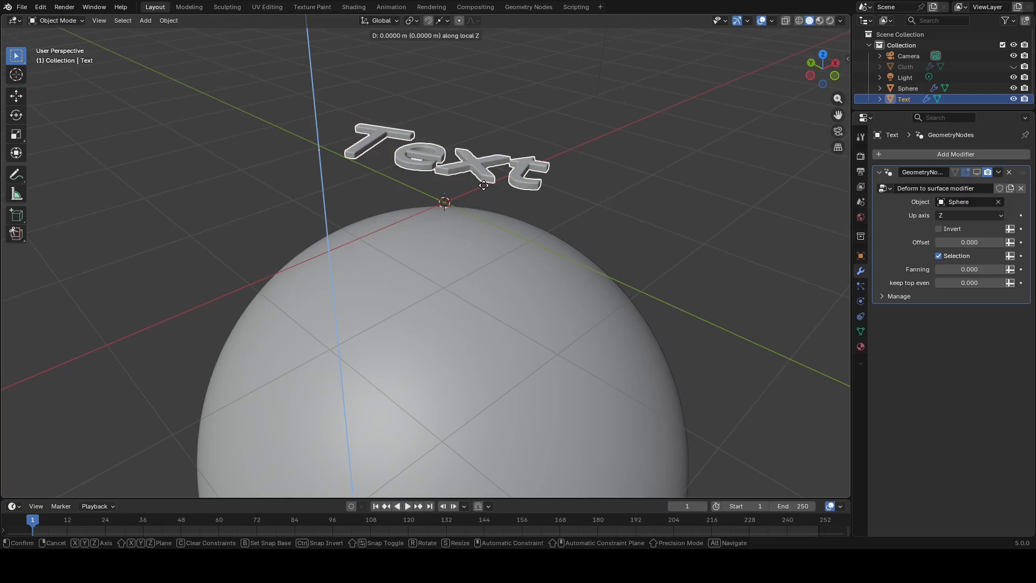
key("x")
key("x")
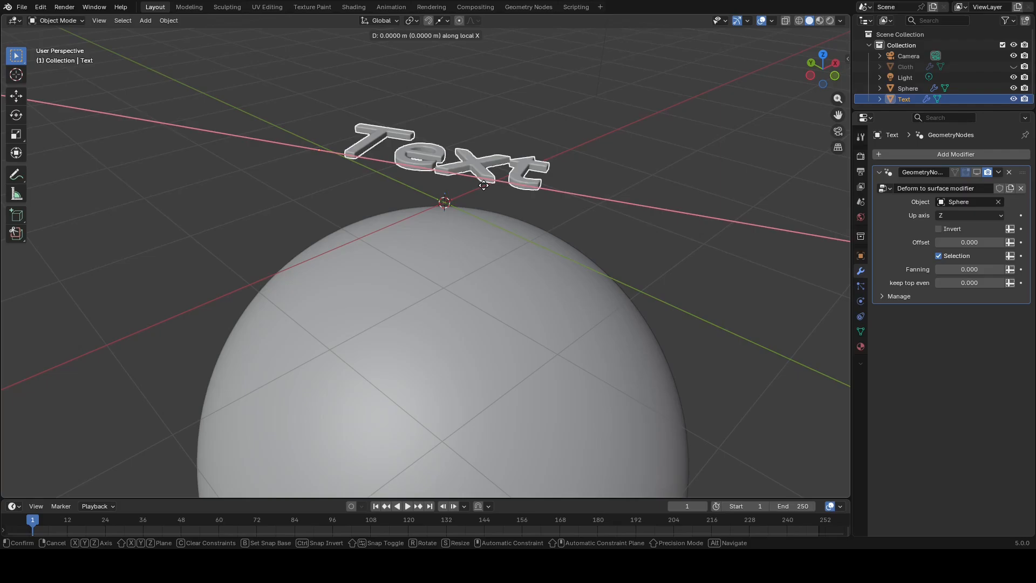
key("y")
key("y")
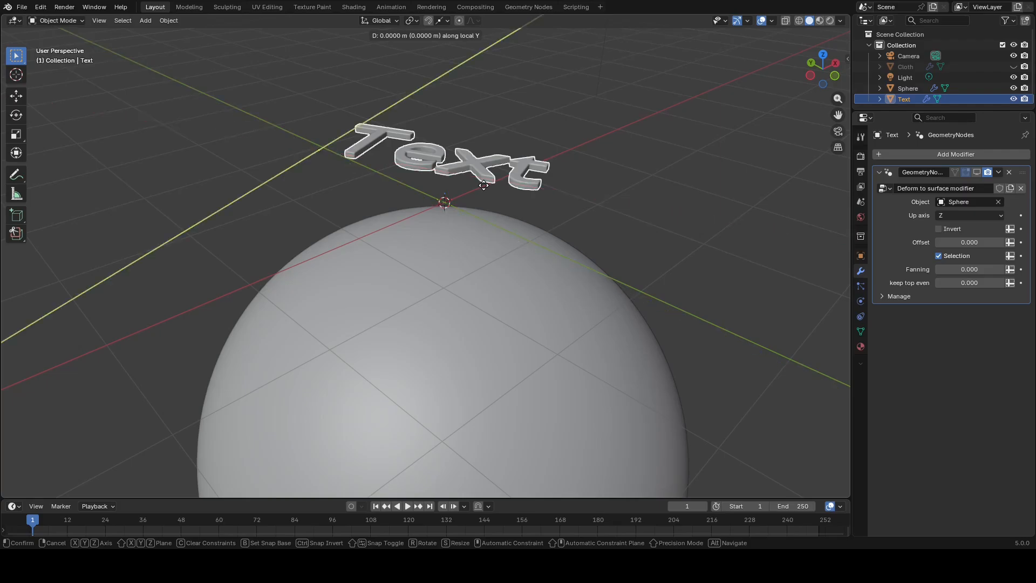
right_click(484, 185)
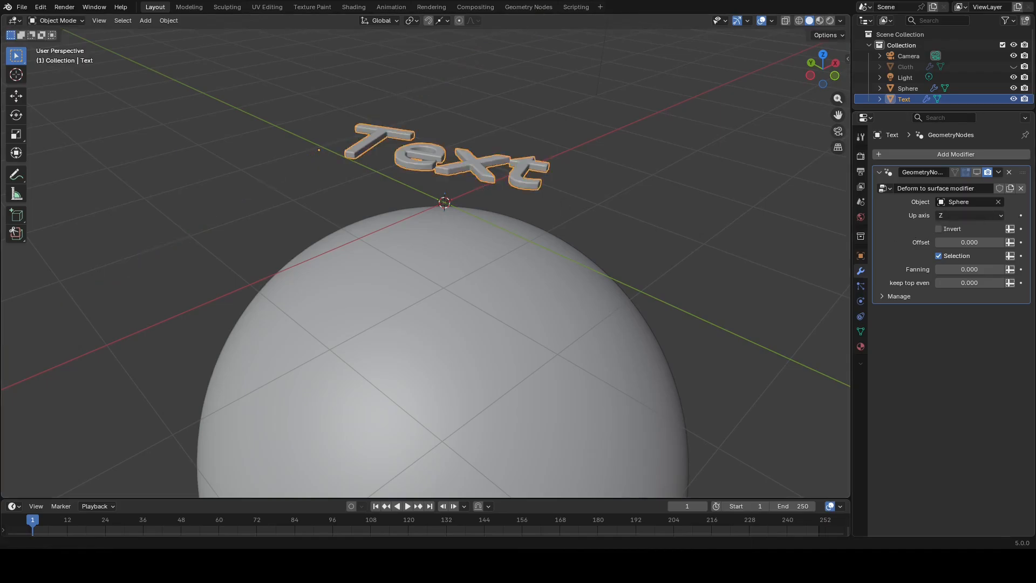
left_click(977, 172)
- Set the deform modifier's Up axis to Y and try moving the standing text across the top of the sphere
scroll(591, 295, "up", 3)
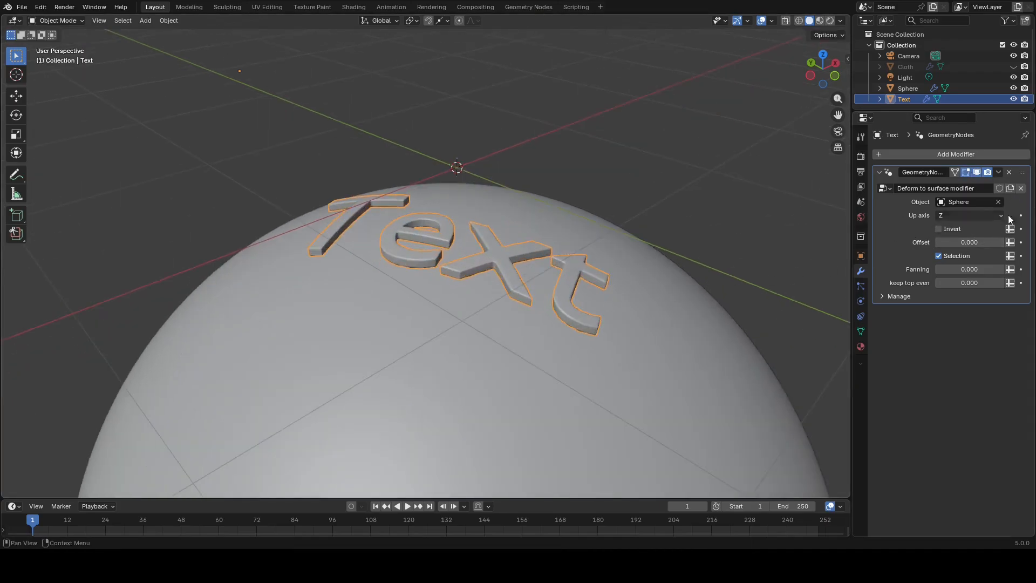
left_click(985, 211)
left_click(953, 255)
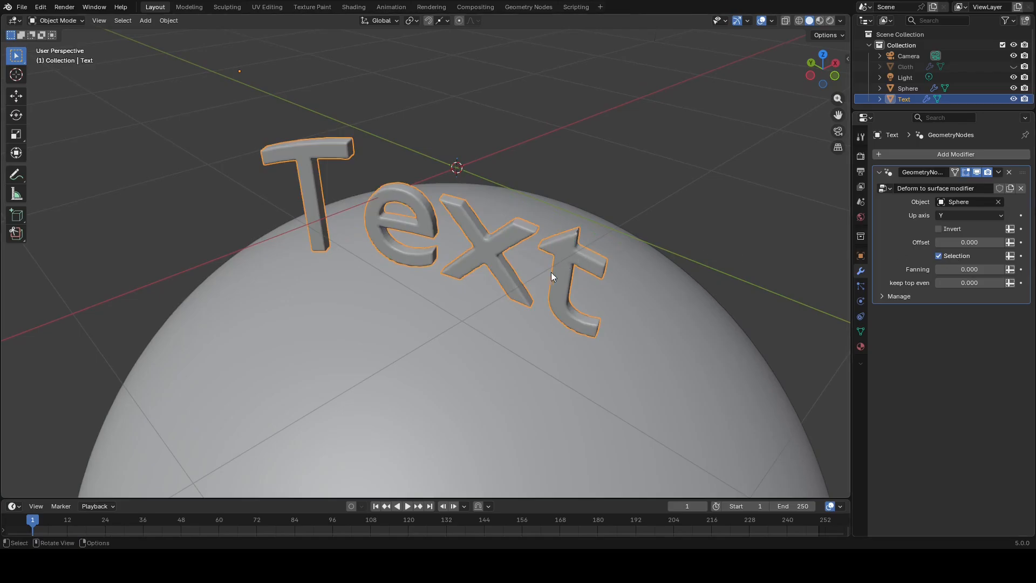
mouse_move(552, 272)
middle_mouse_down()
mouse_move(582, 223)
mouse_move(520, 285)
mouse_move(597, 280)
mouse_move(534, 271)
mouse_move(544, 262)
middle_mouse_up()
scroll(582, 223, "down", 4)
key("g")
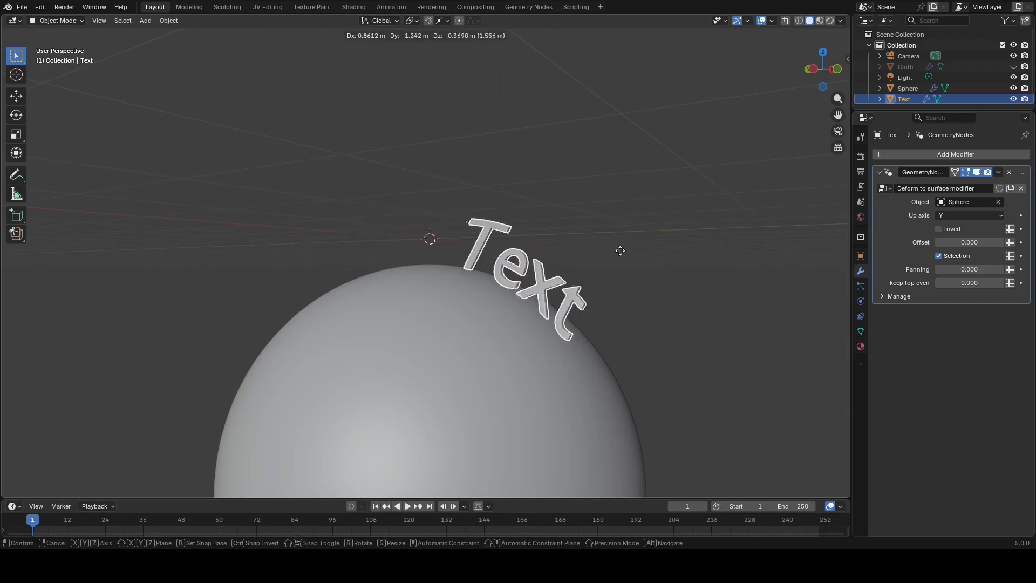
left_click(562, 230)
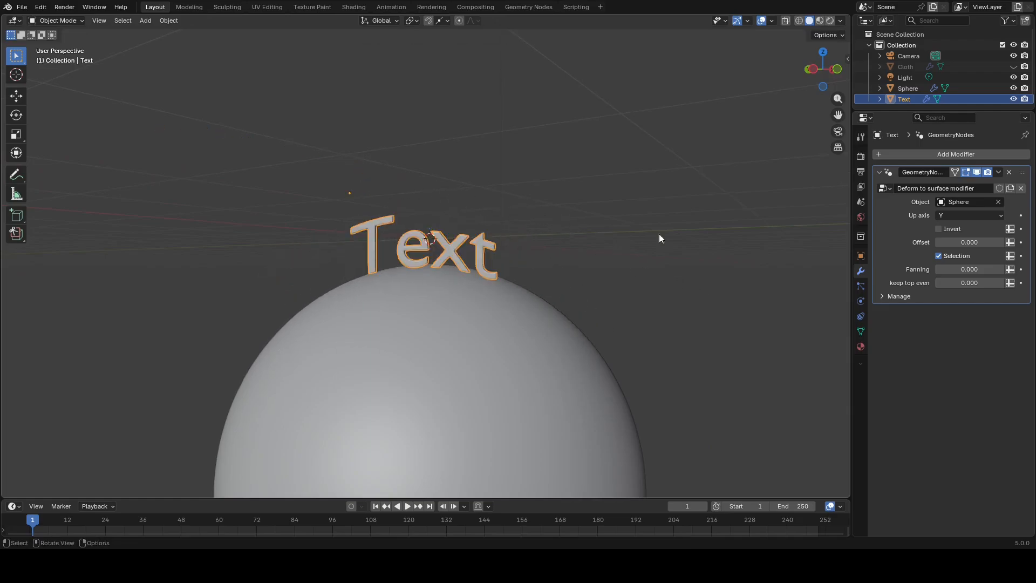
- Set the deform modifier's Up axis to X and try moving the text over the sphere
left_click(969, 215)
left_click(960, 240)
middle_click_drag(427, 273, 558, 257)
key("g")
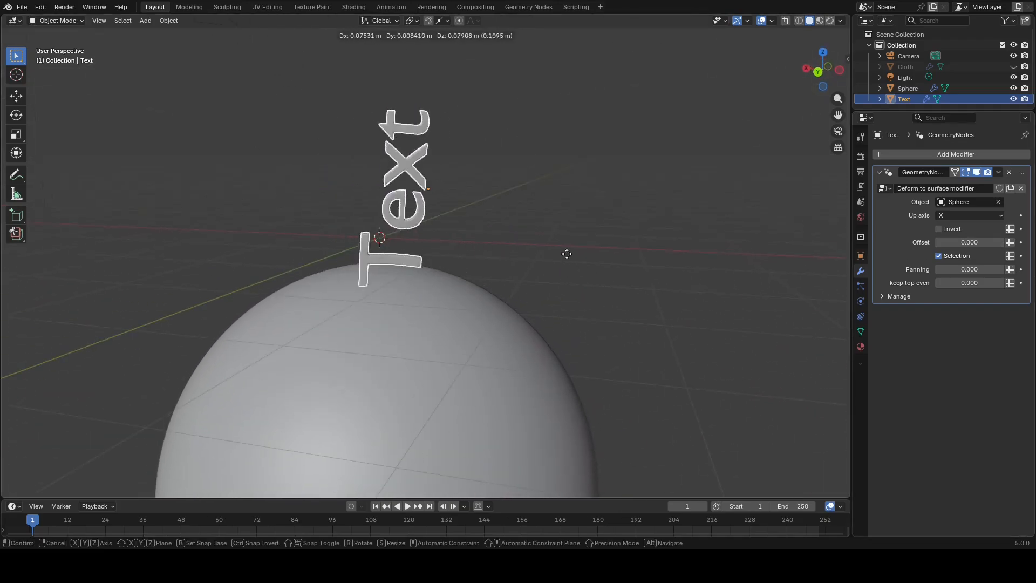
right_click(616, 274)
middle_click_drag(616, 275, 545, 279)
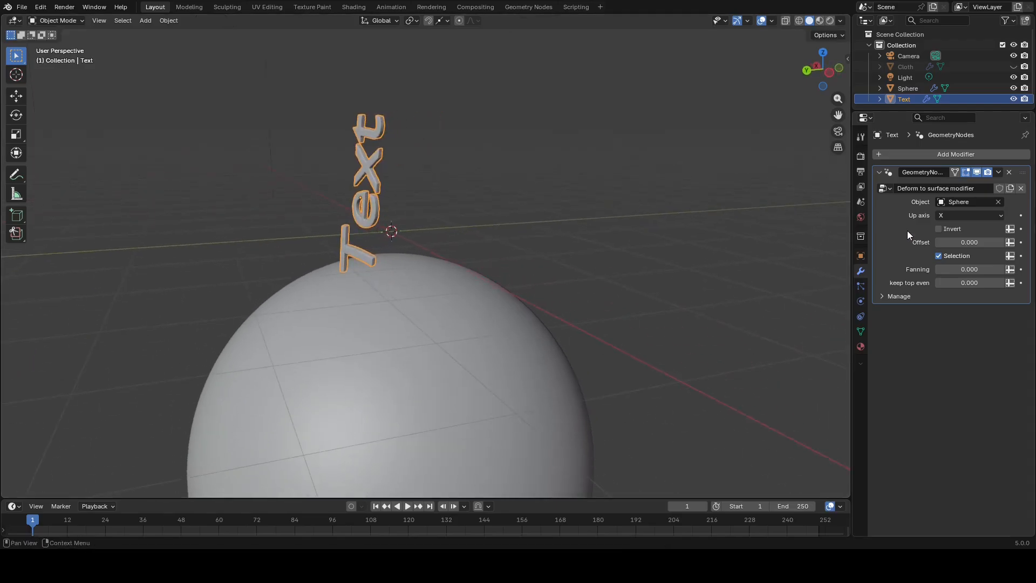
- Set the deform modifier's Up axis to Y and enable Invert
left_click(956, 217)
left_click(947, 248)
middle_click_drag(675, 253, 507, 262)
scroll(555, 314, "up", 2)
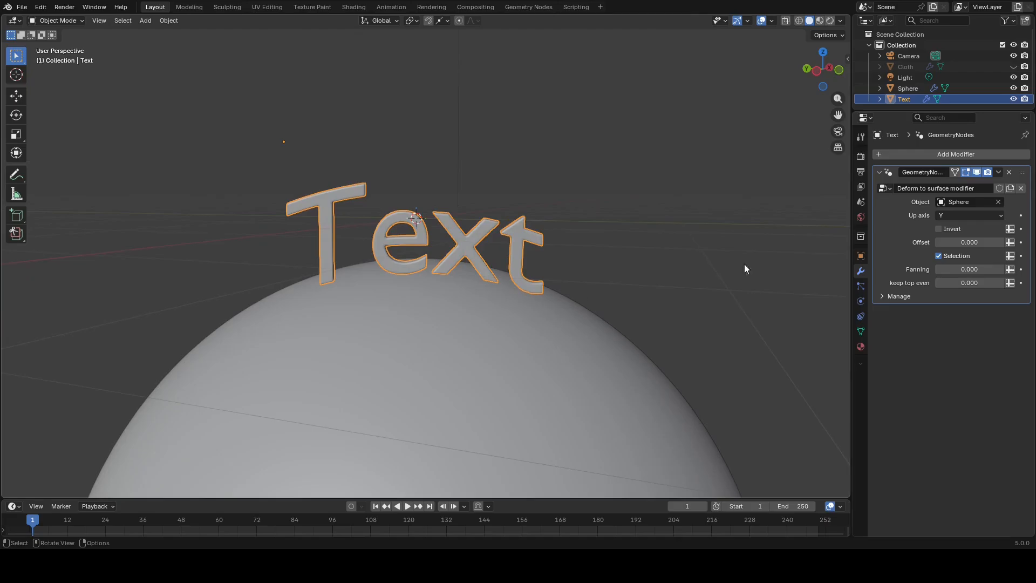
left_click(940, 230)
scroll(488, 260, "down", 3)
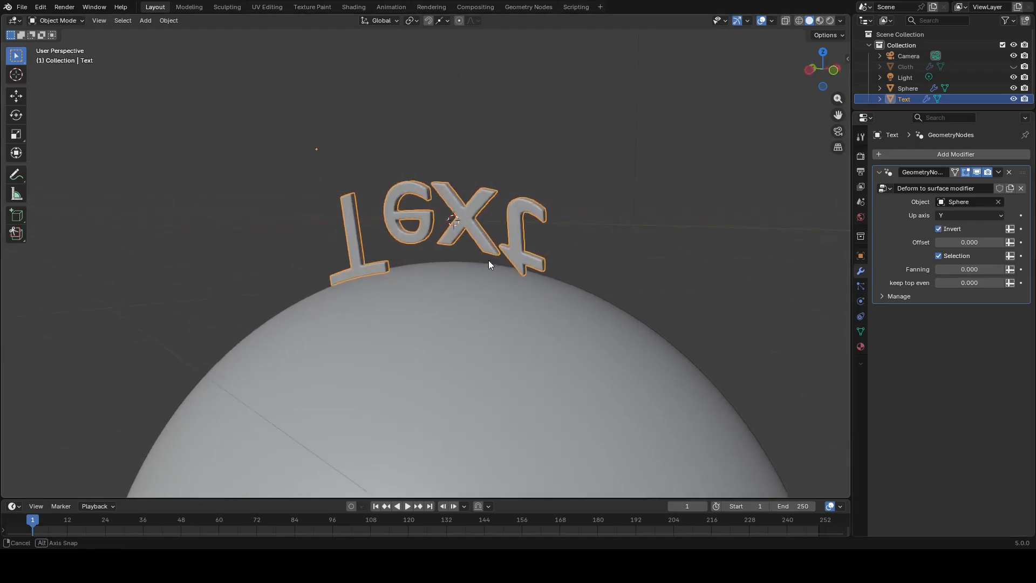
- Disable the deform modifier's Invert option so the text stands upright on the sphere
middle_click_drag(519, 263, 498, 266)
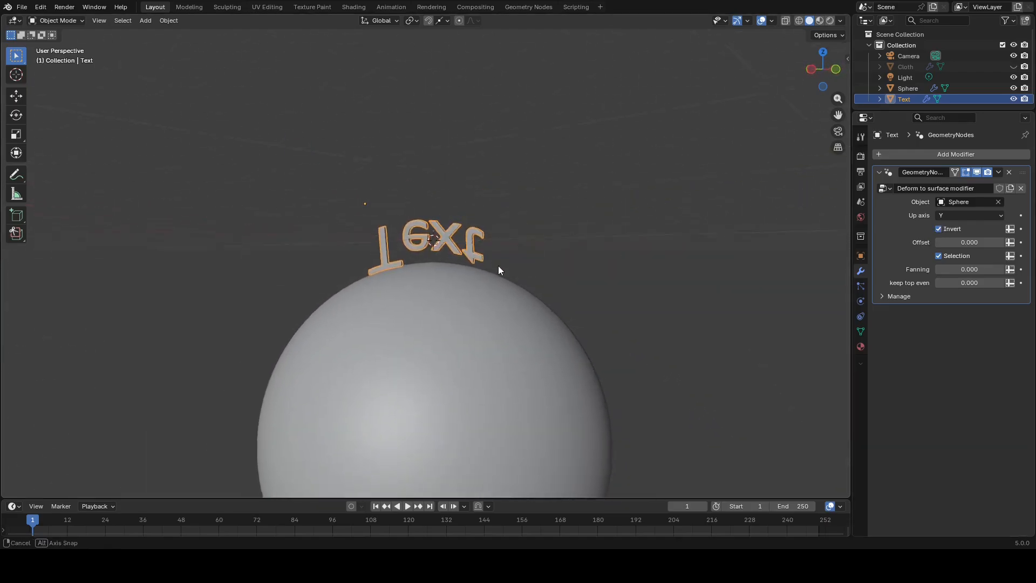
left_click(940, 229)
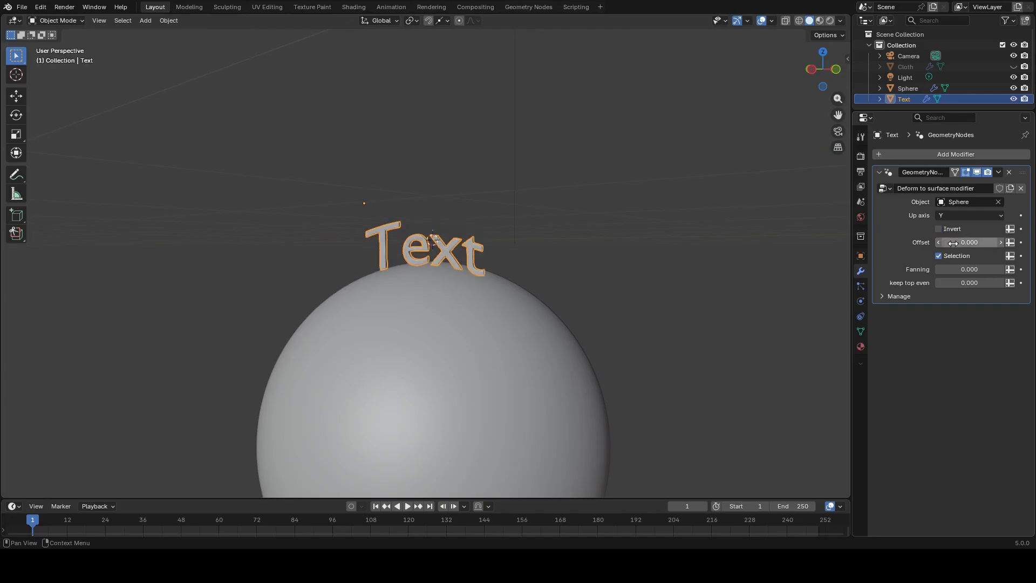
- Try an Offset of 0.330 on the deform modifier with a cancelled move of the text, and reset the offset to 0
left_click_drag(954, 242, 1012, 243)
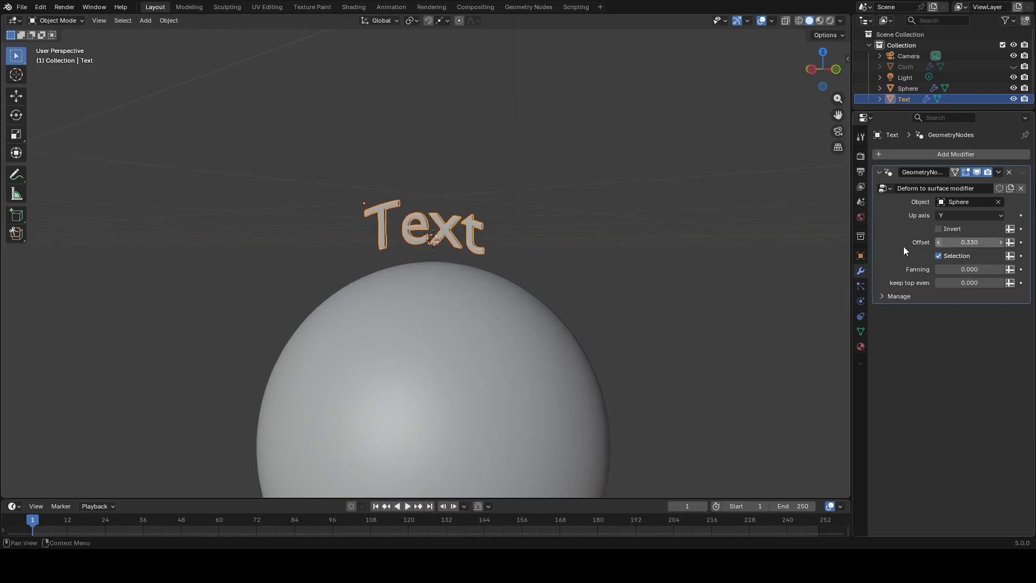
key("g")
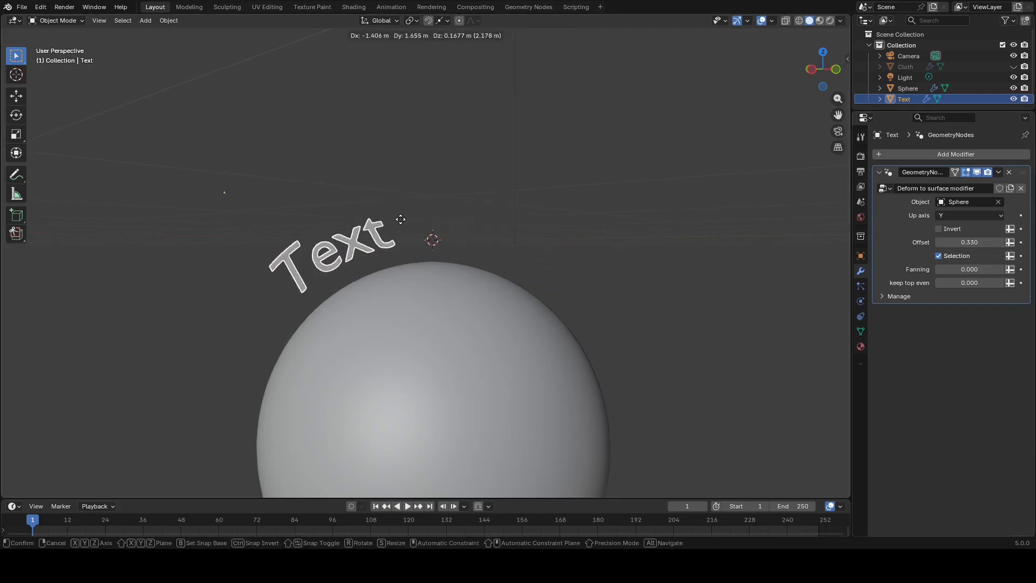
right_click(479, 222)
left_click(966, 243)
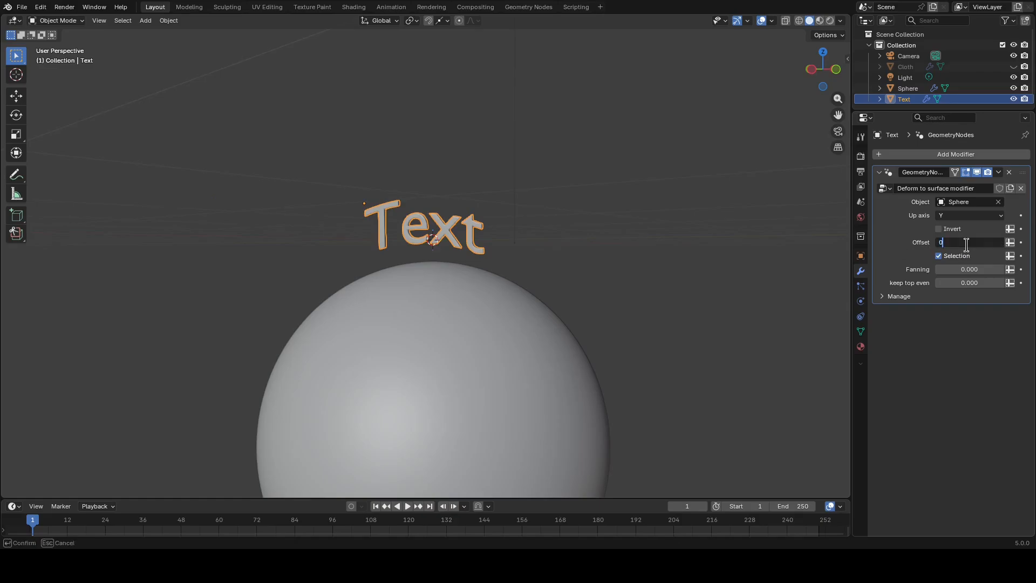
type("0")
key("Return")
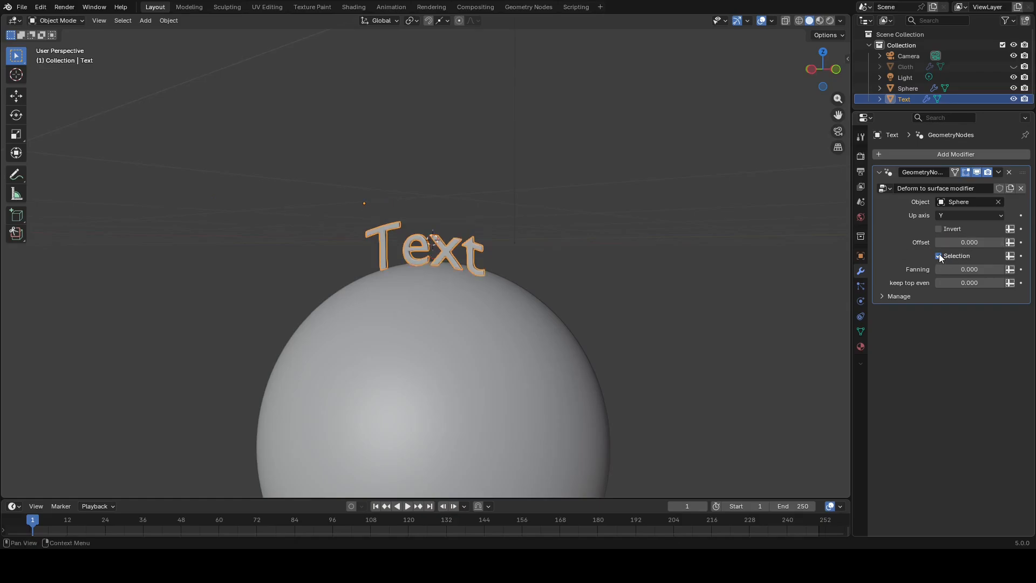
- Try the deform modifier's Fanning at 1.000 on the sphere's text and return it to 0
scroll(547, 282, "up", 3)
middle_click_drag(561, 295, 584, 286)
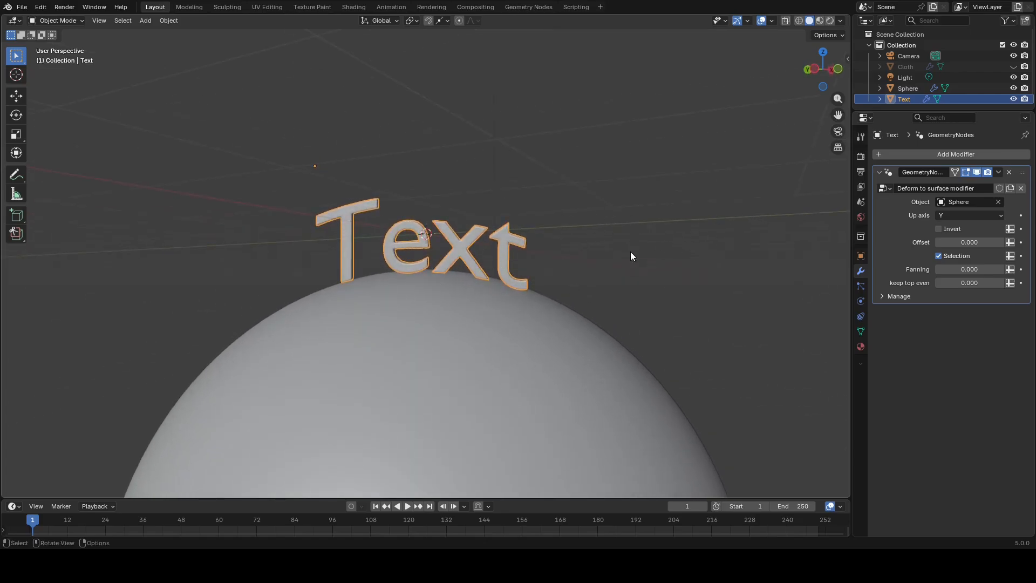
scroll(581, 261, "up", 2)
middle_click_drag(579, 267, 620, 266)
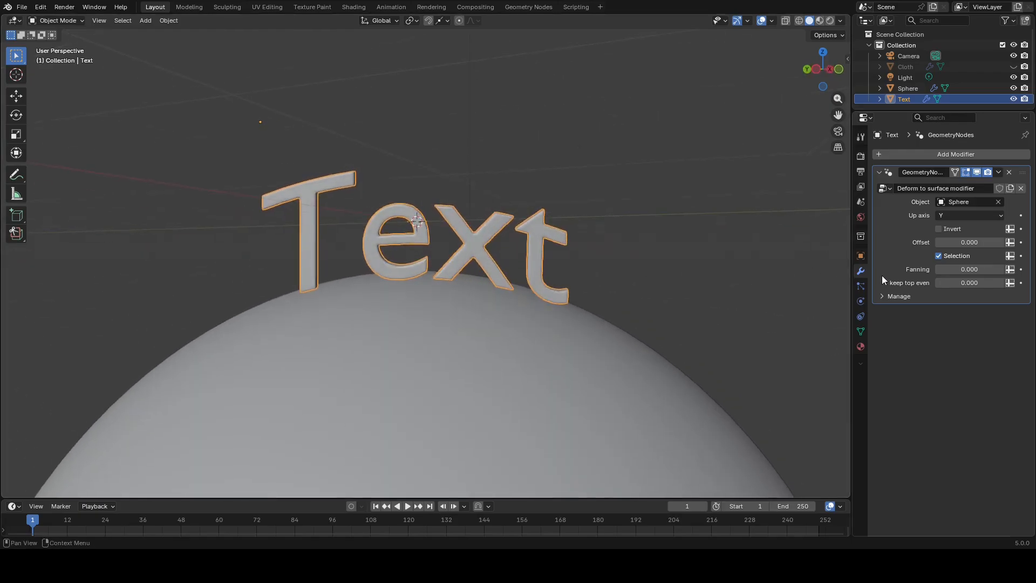
left_click_drag(960, 270, 732, 262)
scroll(584, 268, "down", 4)
middle_click_drag(584, 268, 456, 292)
scroll(557, 270, "down", 3)
scroll(463, 283, "up", 4)
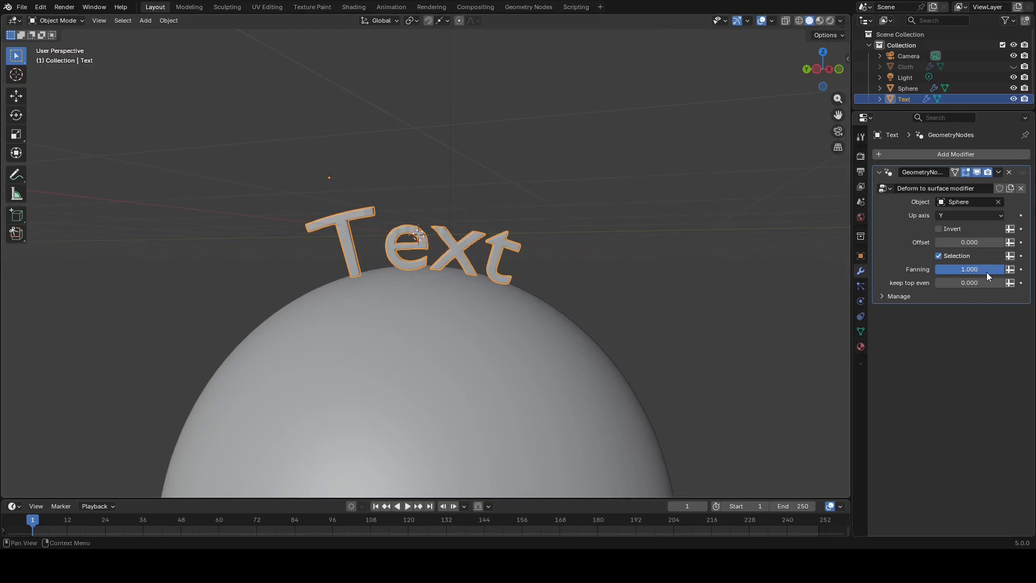
left_click_drag(987, 272, 535, 254)
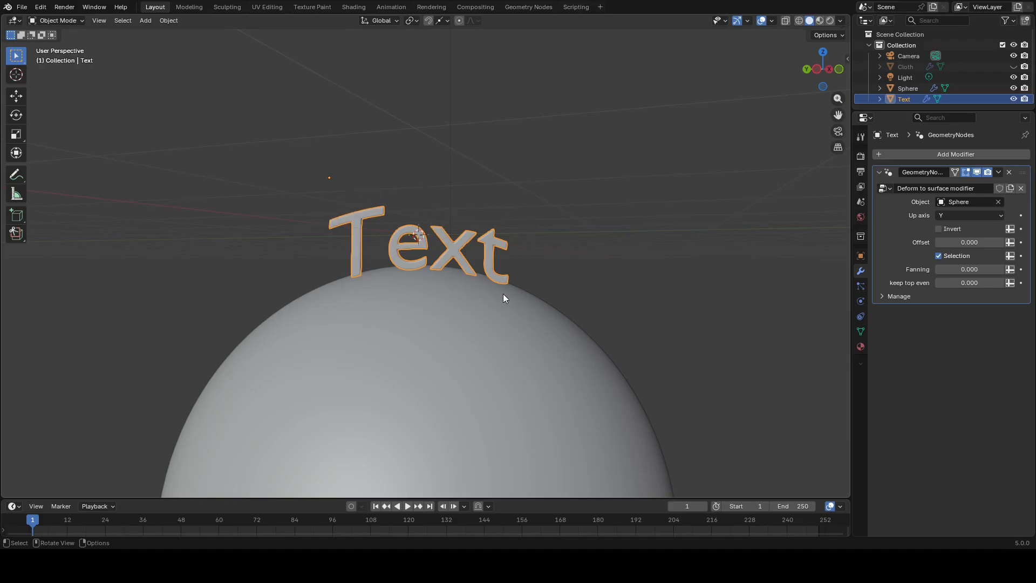
- Try the deform modifier's keep top even value at 1.000 on the sphere's text and return it to 0
left_click_drag(956, 283, 1007, 286)
middle_click_drag(578, 245, 623, 259)
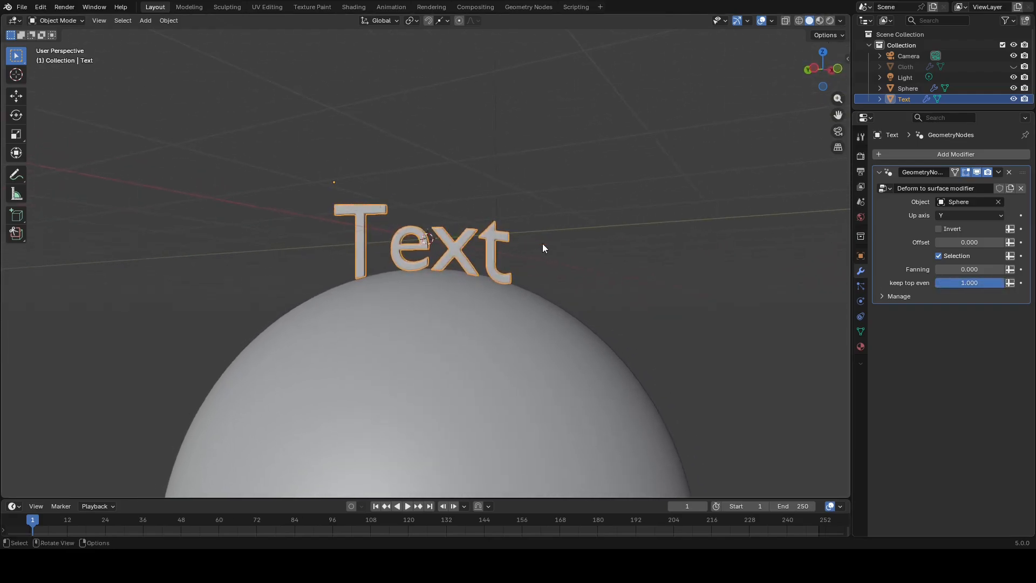
middle_click_drag(543, 246, 582, 215)
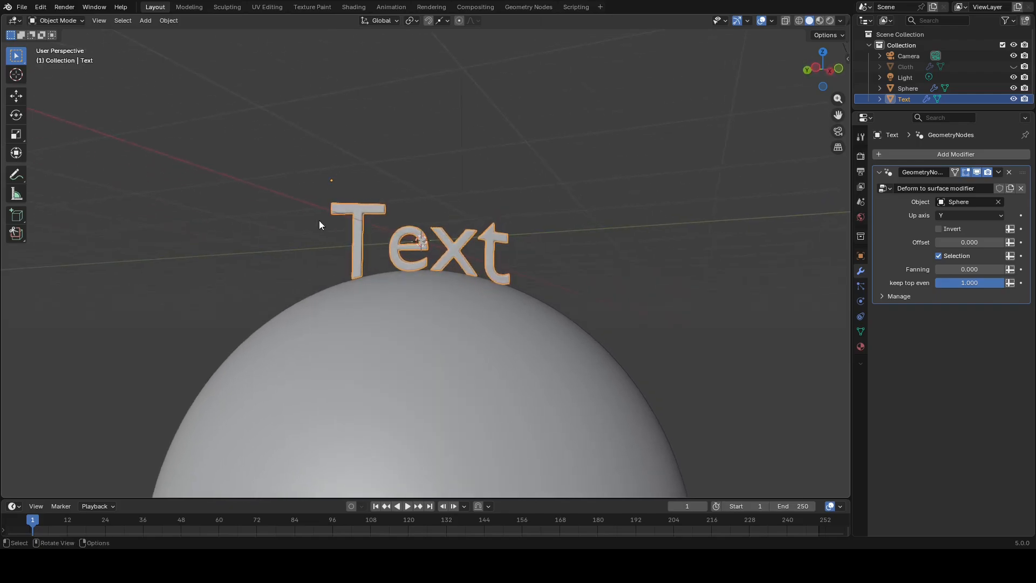
scroll(343, 251, "down", 3)
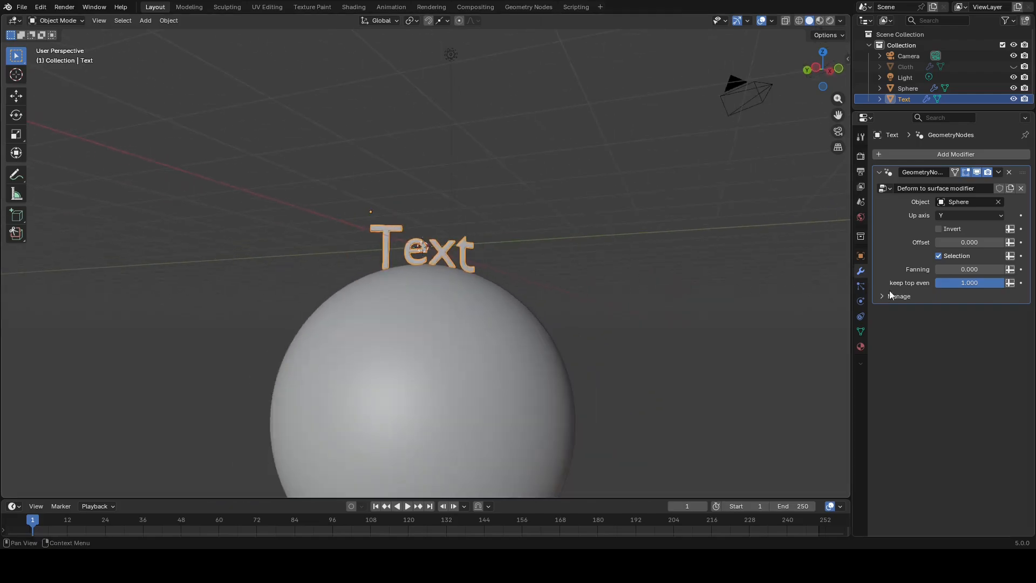
left_click_drag(984, 286, 900, 282)
middle_click_drag(738, 120, 722, 137)
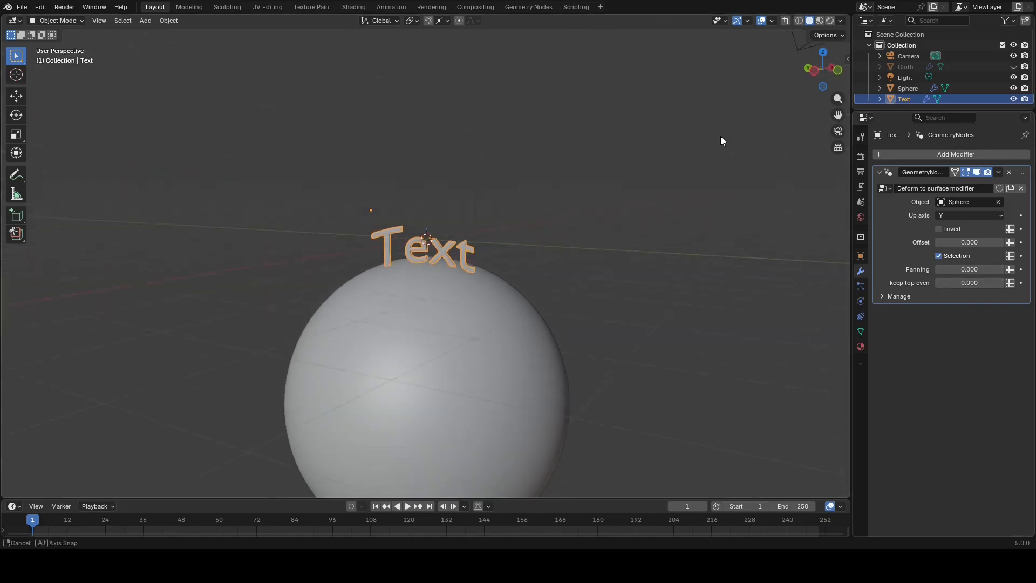
- Hide the Sphere, unhide the Cloth, and set the Cloth as the deform modifier's target object
left_click(1013, 91)
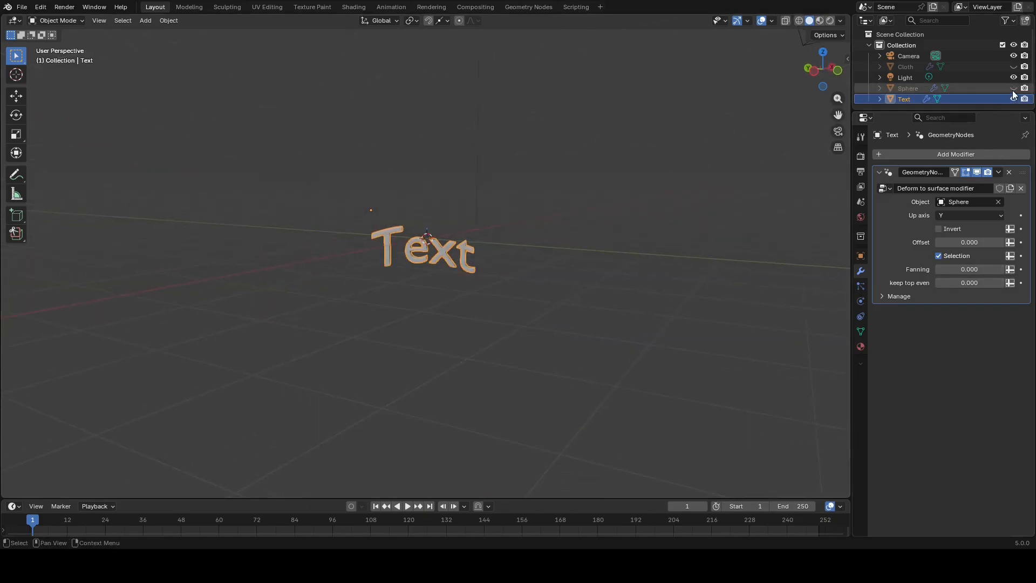
left_click(1014, 67)
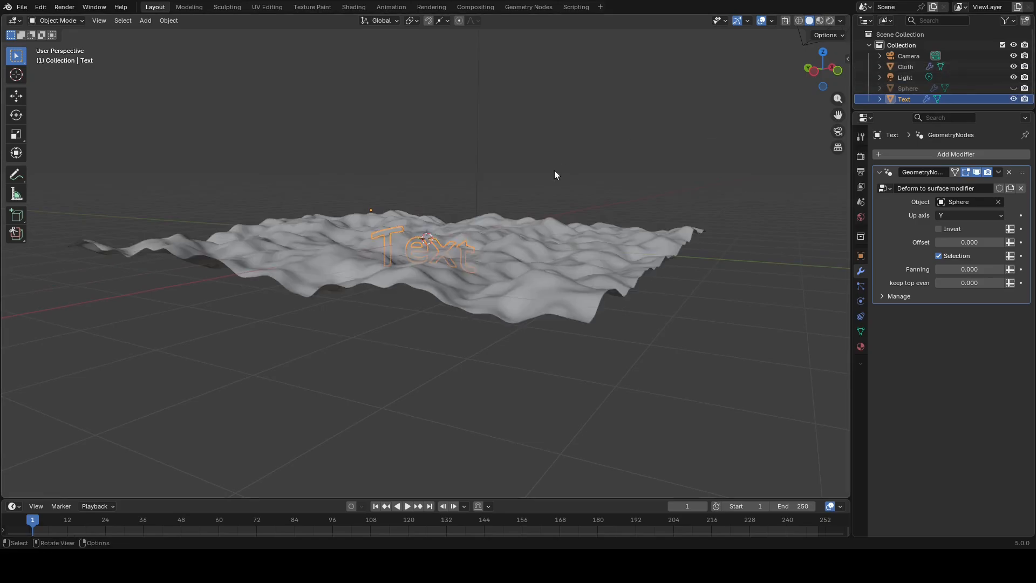
left_click(978, 201)
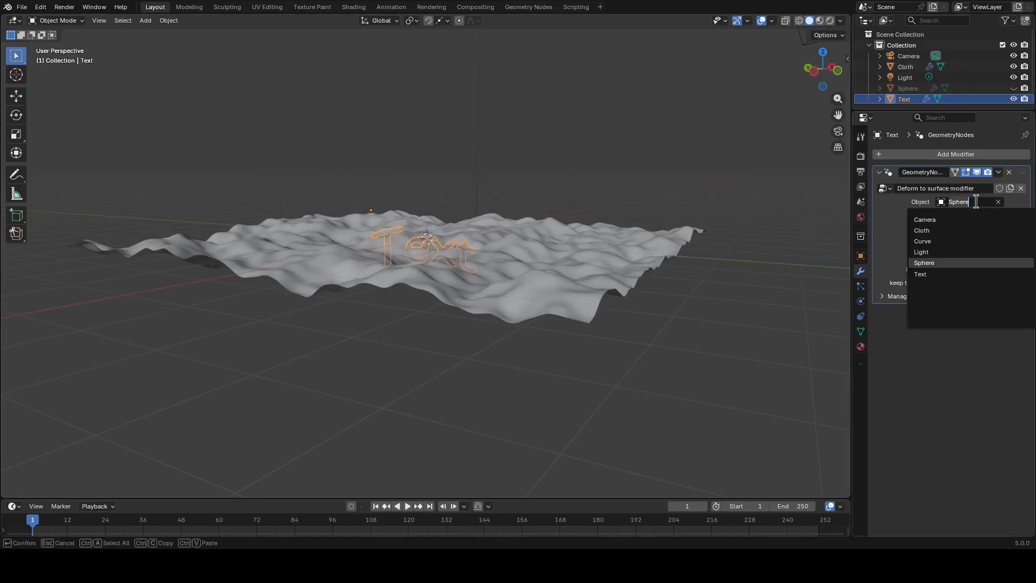
left_click(953, 237)
scroll(487, 243, "up", 8)
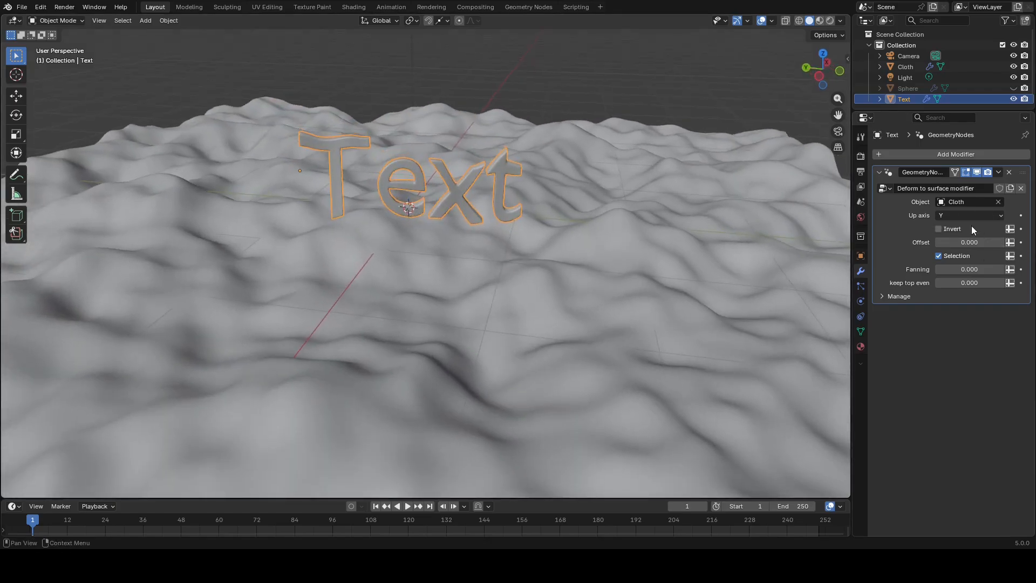
- Set the deform modifier's Up axis to Z and try moving the flat text over the cloth
left_click(969, 217)
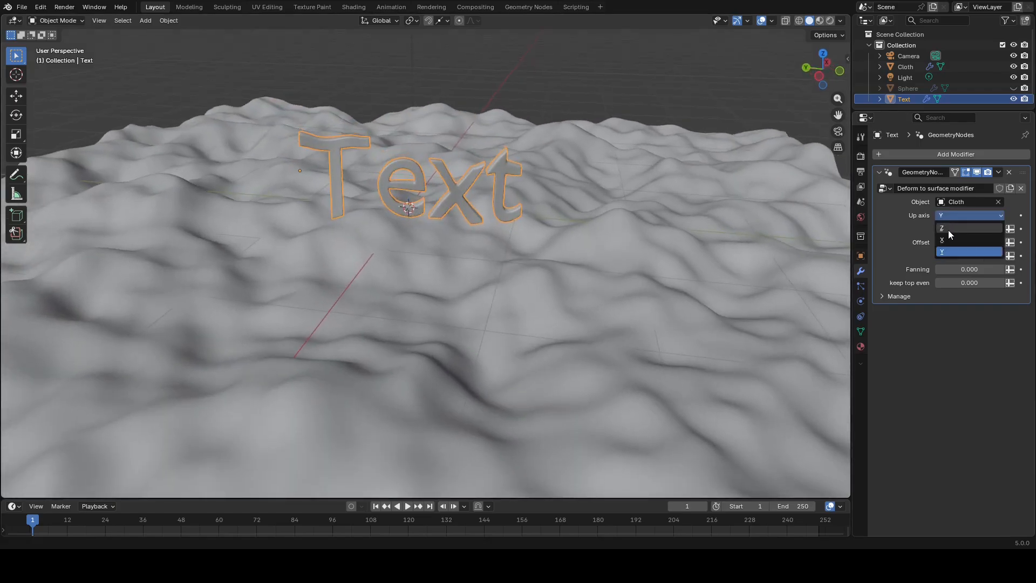
left_click(948, 230)
middle_click_drag(512, 198, 499, 215)
scroll(563, 220, "down", 5)
scroll(562, 222, "up", 4)
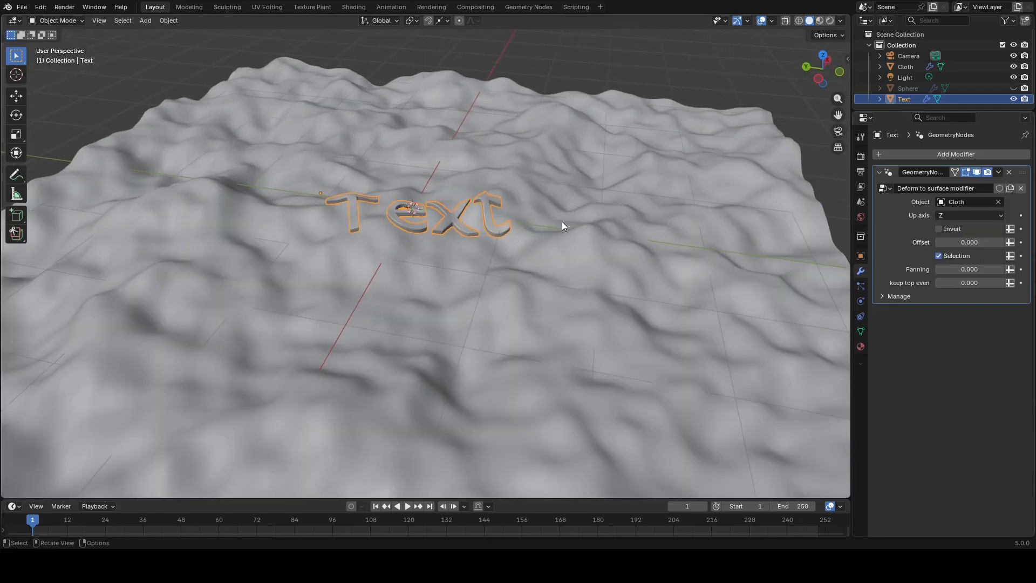
key("g")
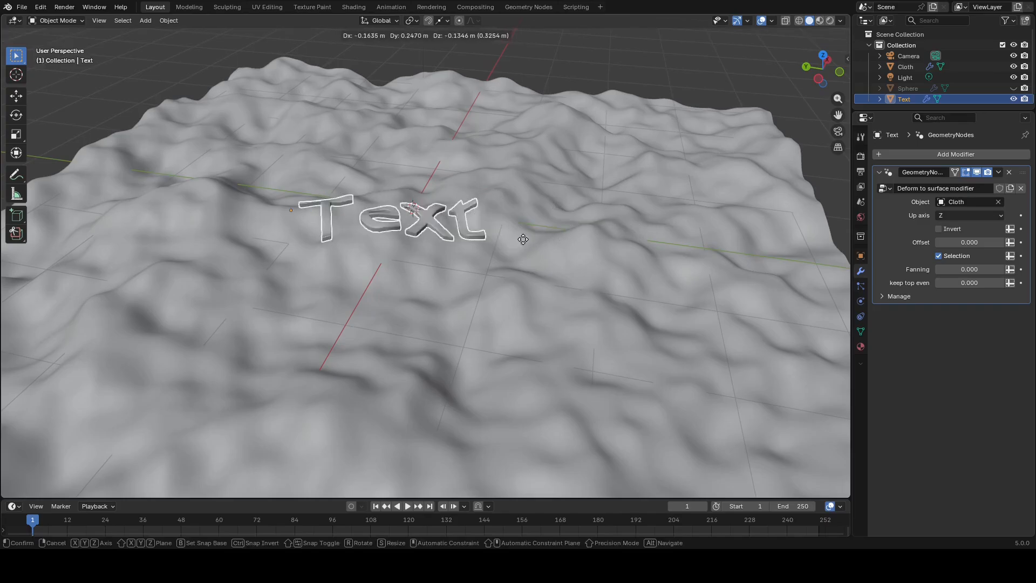
left_click(569, 265)
- Set the deform modifier's Up axis to Y and try out Fanning on the text standing on the cloth
left_click(969, 216)
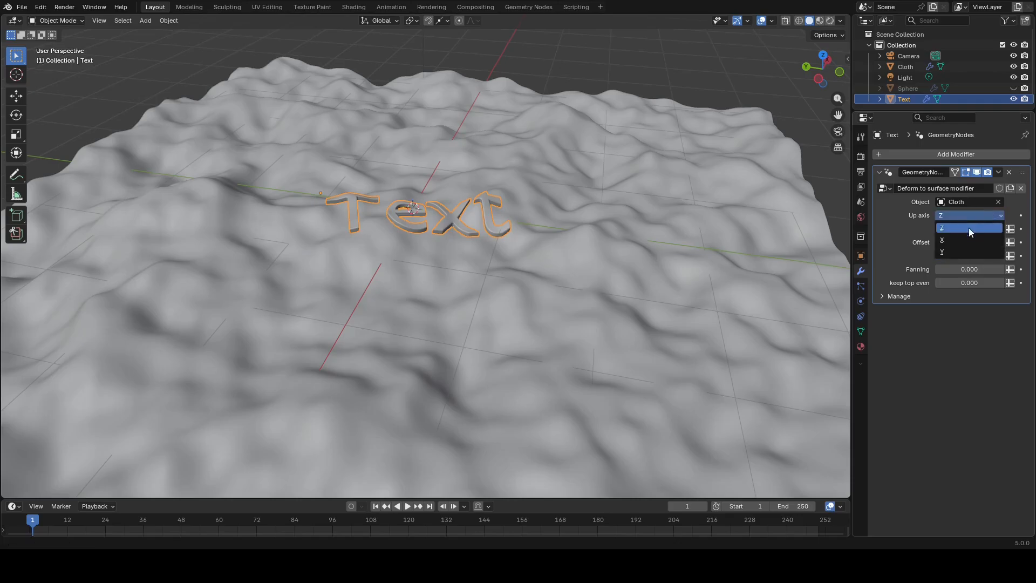
left_click(946, 250)
middle_click_drag(633, 231, 631, 203)
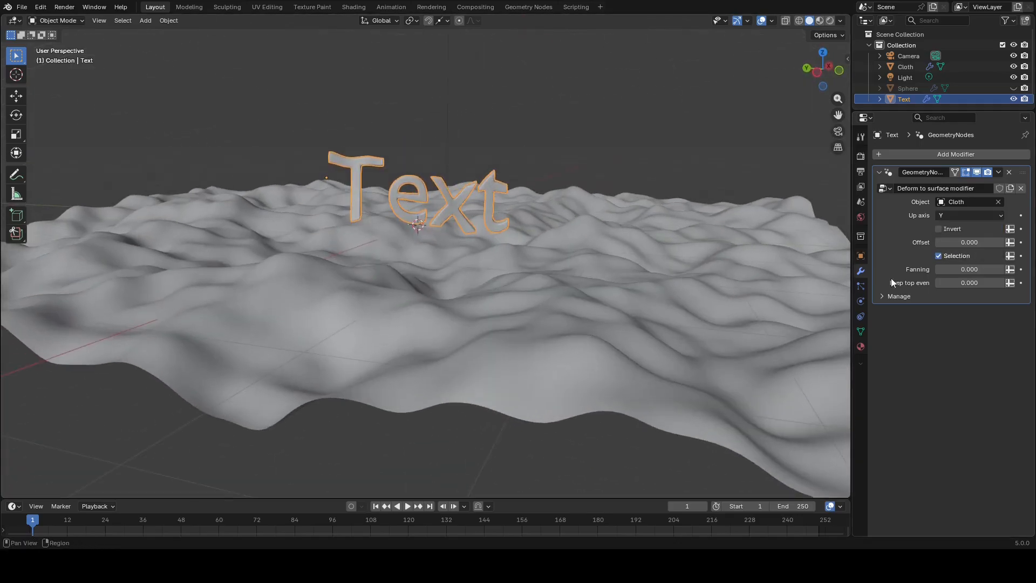
left_click_drag(949, 273, 1001, 270)
key("Escape")
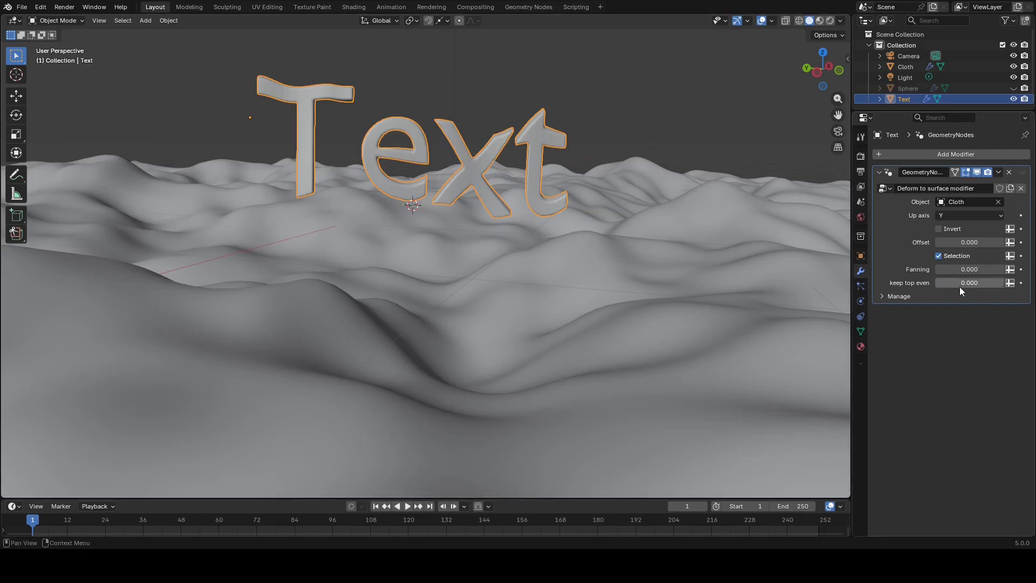
- Set the deform modifier's keep top even value to 1.000 and try moving the text across the cloth
left_click_drag(957, 281, 988, 282)
middle_click_drag(556, 211, 397, 223)
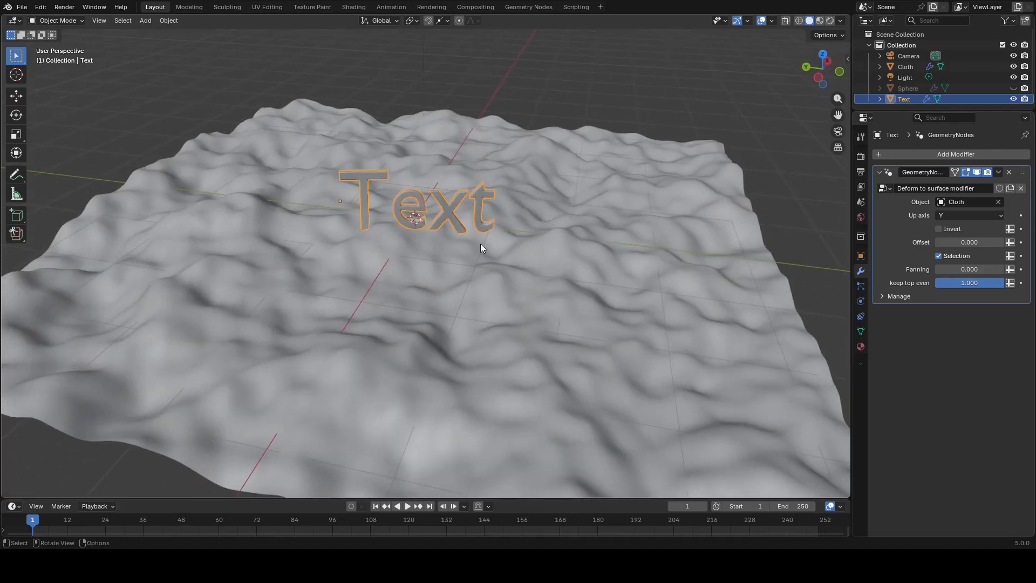
middle_click_drag(480, 243, 520, 247)
key("g")
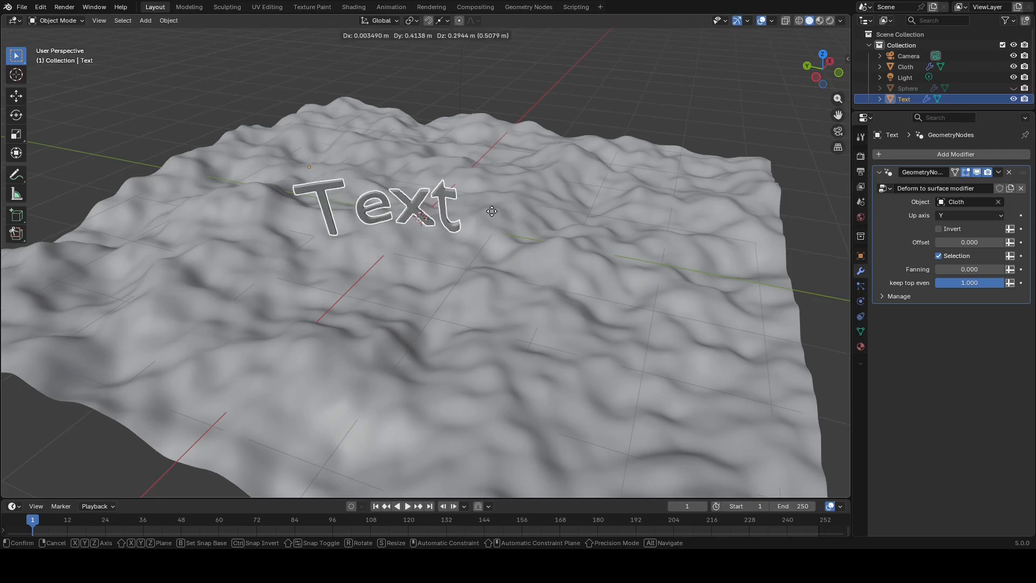
left_click(471, 215)
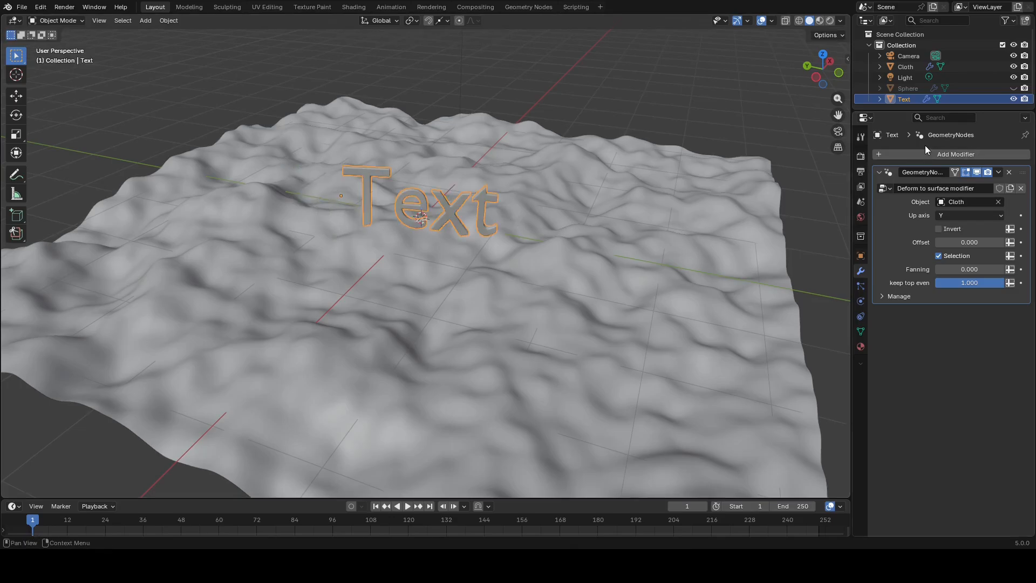
- Move the standing text across the cloth by about -0.21 m in X, 0.36 m in Y and -0.25 m in Z
scroll(556, 177, "down", 3)
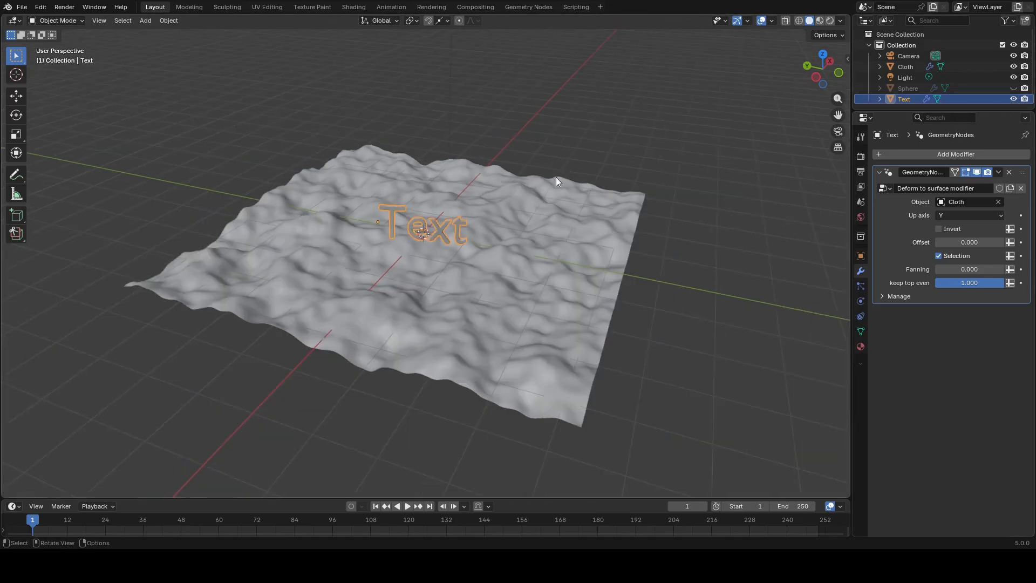
middle_click_drag(421, 233, 454, 243)
scroll(452, 243, "up", 4)
scroll(443, 237, "down", 3)
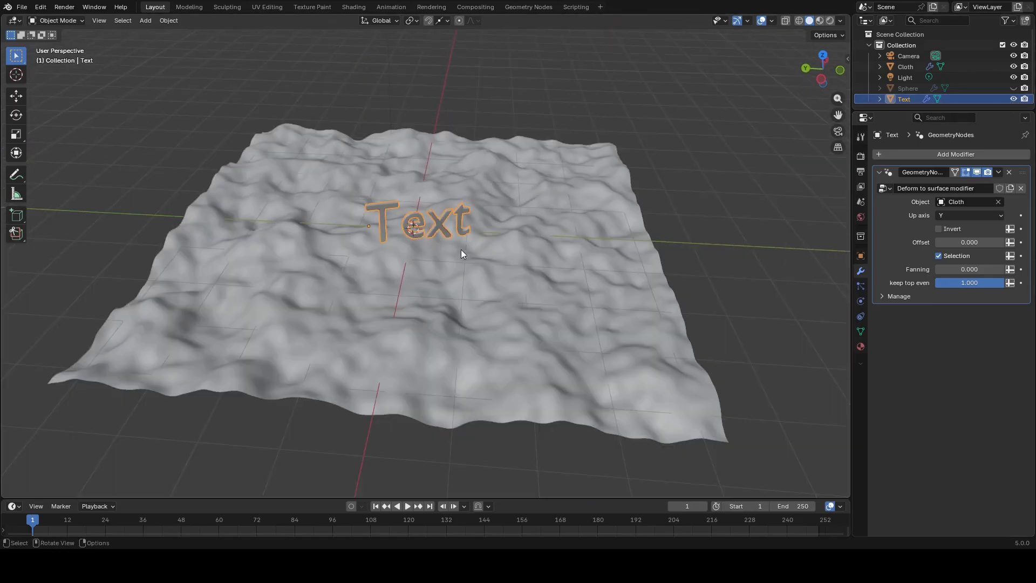
scroll(502, 186, "down", 2)
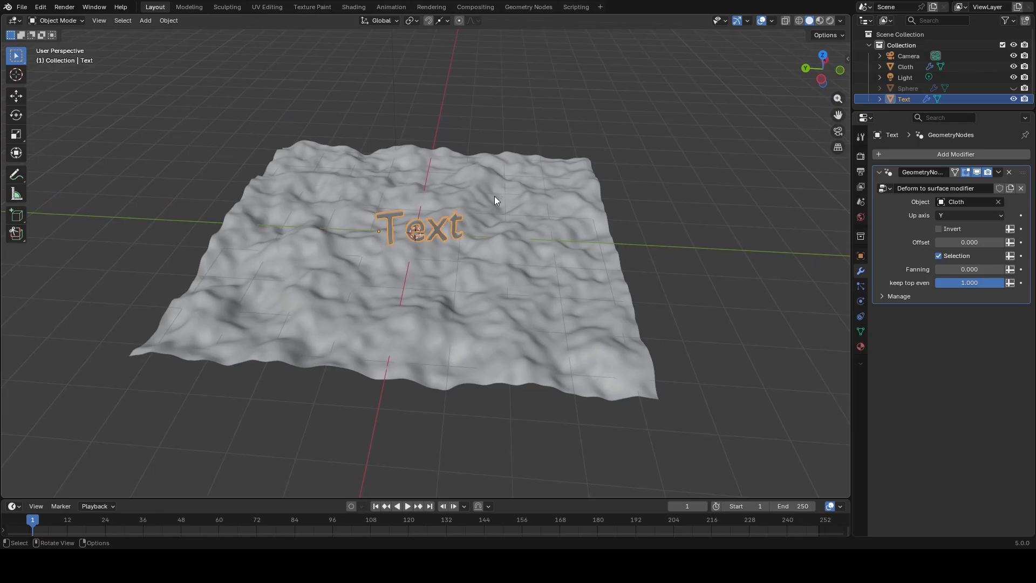
key("g")
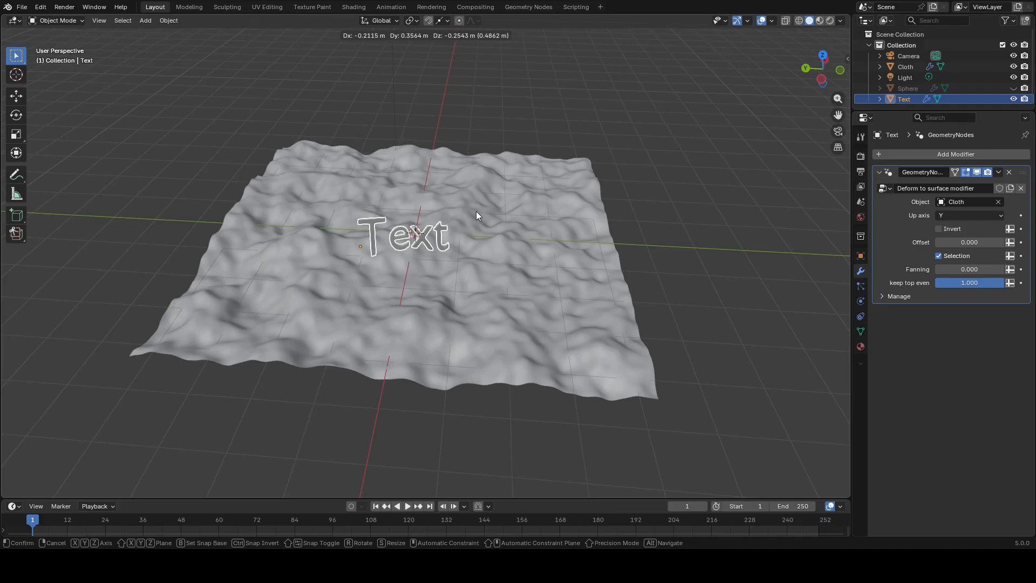
left_click(477, 212)
scroll(476, 212, "up", 2)
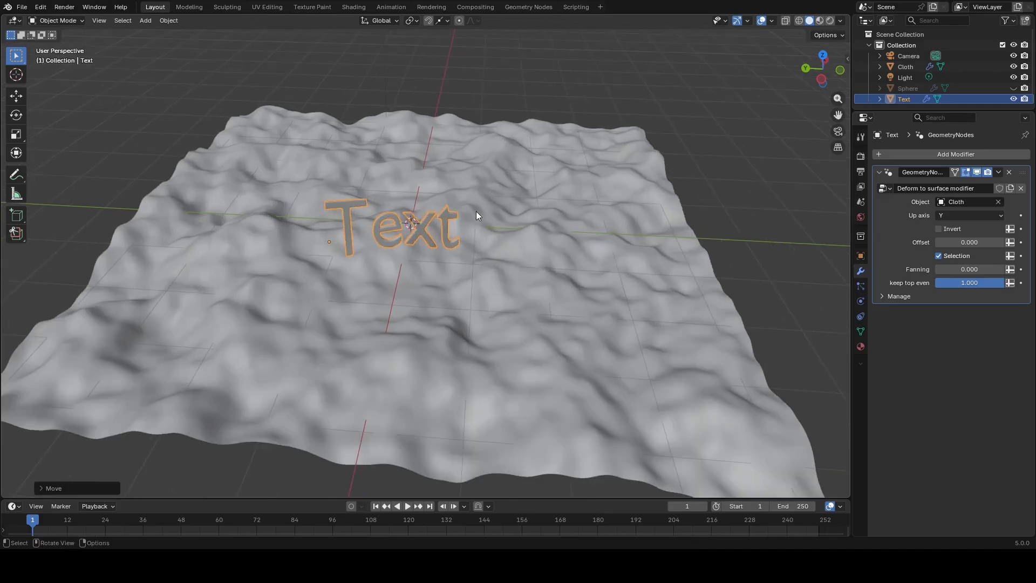
- Open the Deform to surface modifier's node tree in the Geometry Nodes workspace
left_click(529, 7)
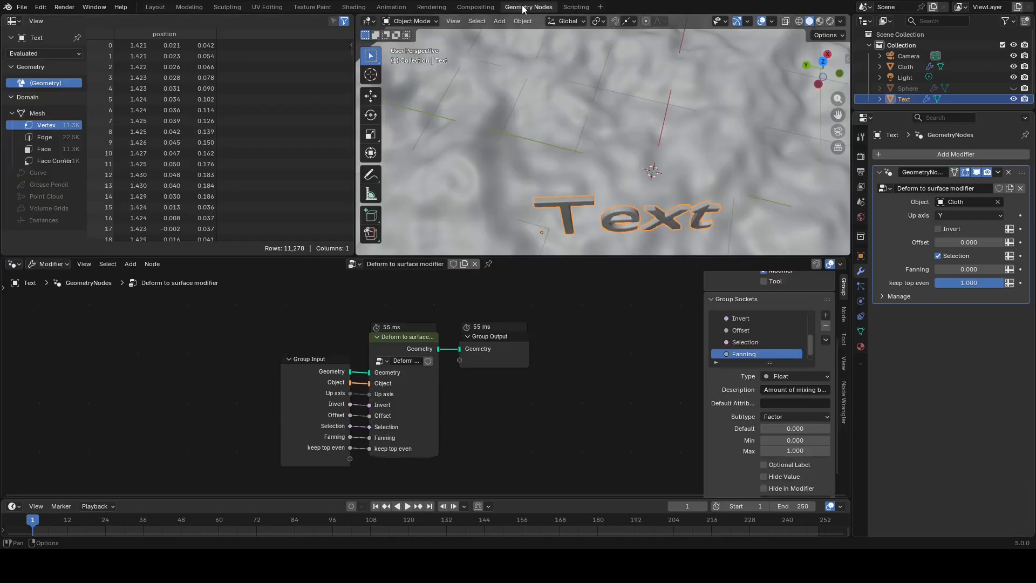